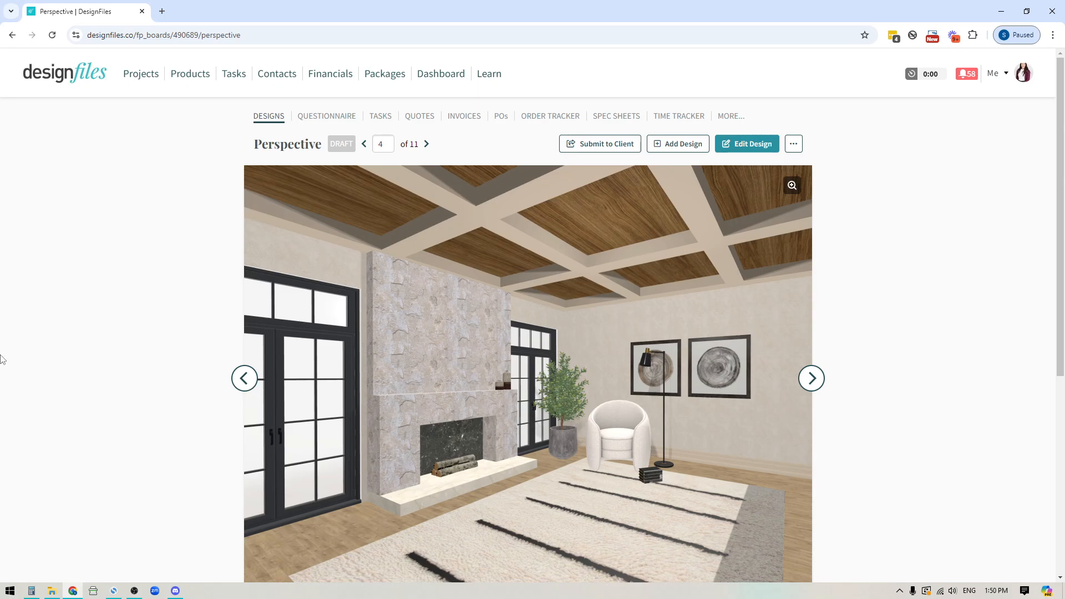
# Step: Open the previous perspective design, the one with the plain white ceiling, for editing and show the room in 3D Perspective
pyautogui.click(244, 378)
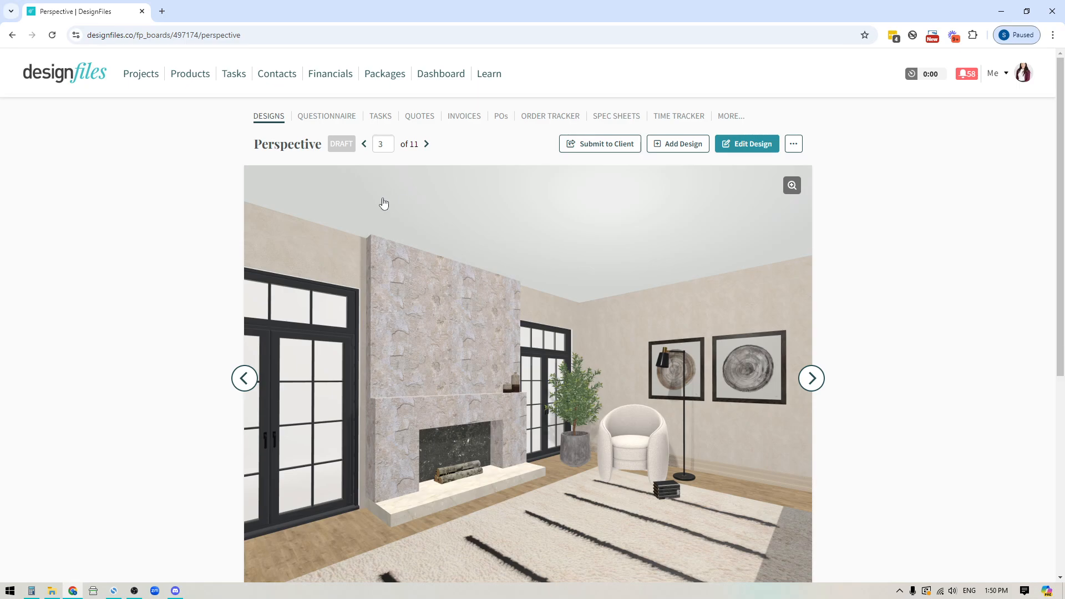
pyautogui.click(764, 144)
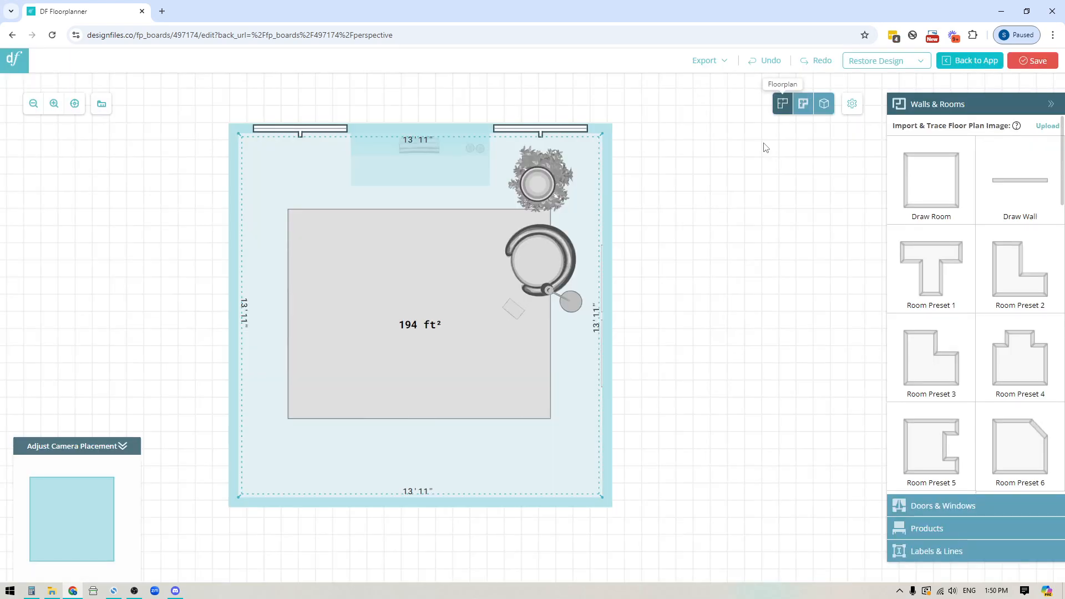
pyautogui.click(824, 105)
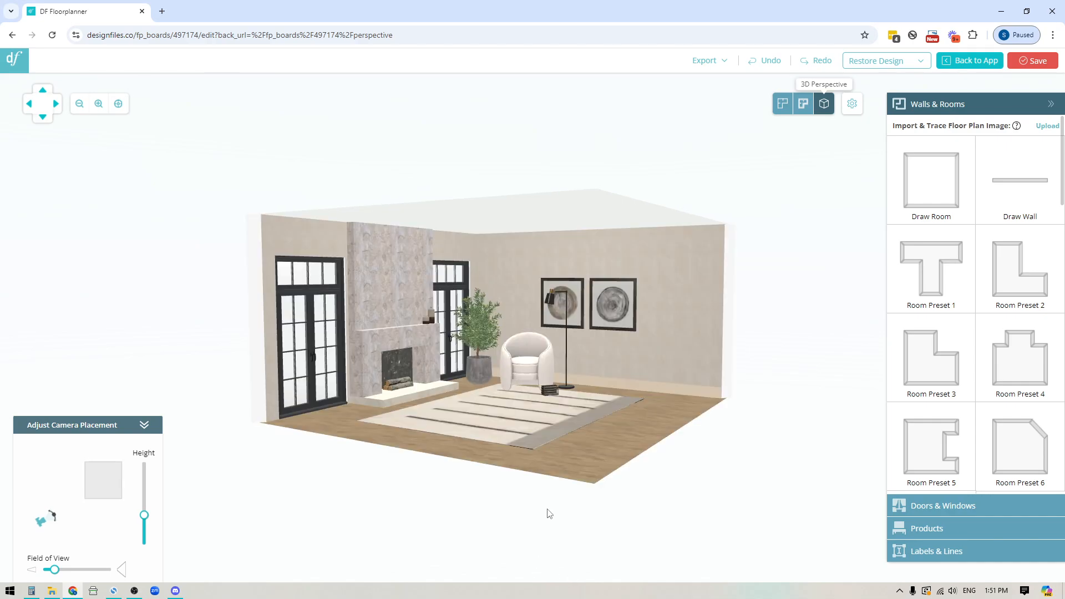
pyautogui.scroll(5, 547, 514)
pyautogui.scroll(1, 547, 514)
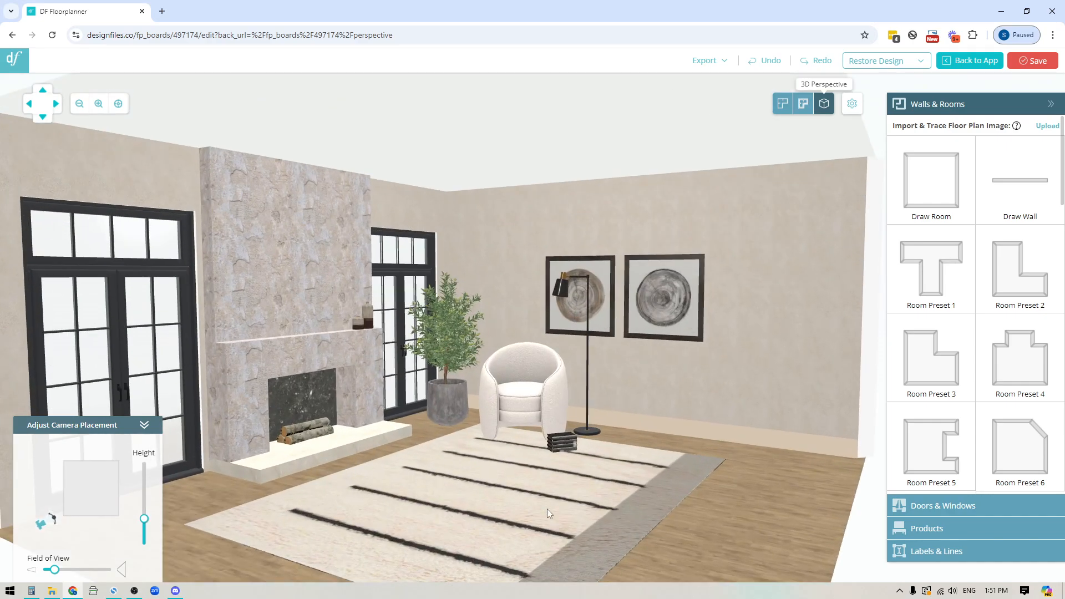
pyautogui.scroll(3, 547, 508)
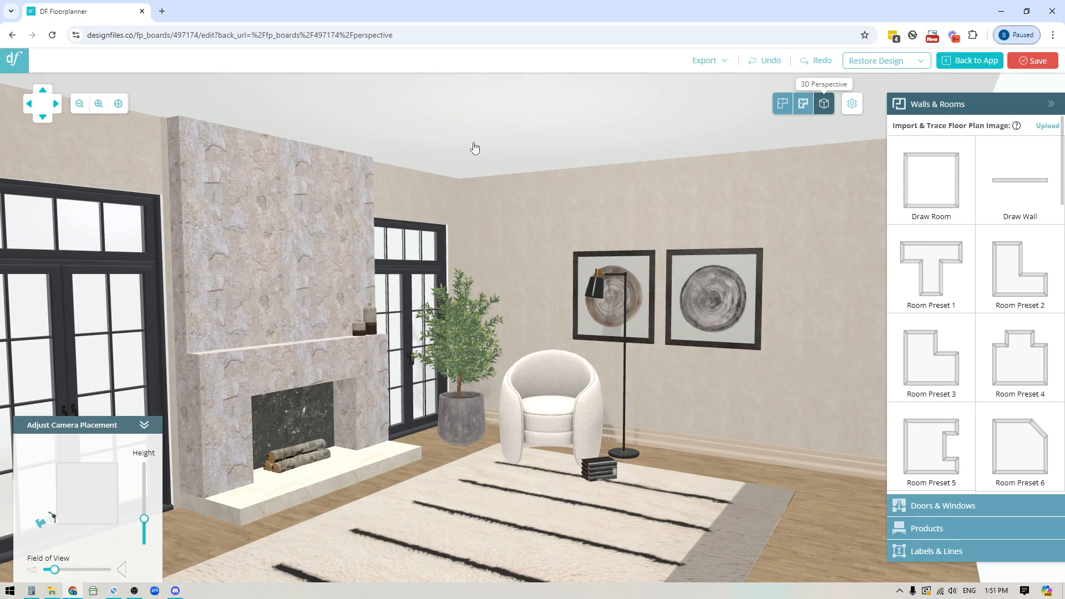
# Step: Select the room's ceiling and switch the measurement units to inches
pyautogui.click(484, 136)
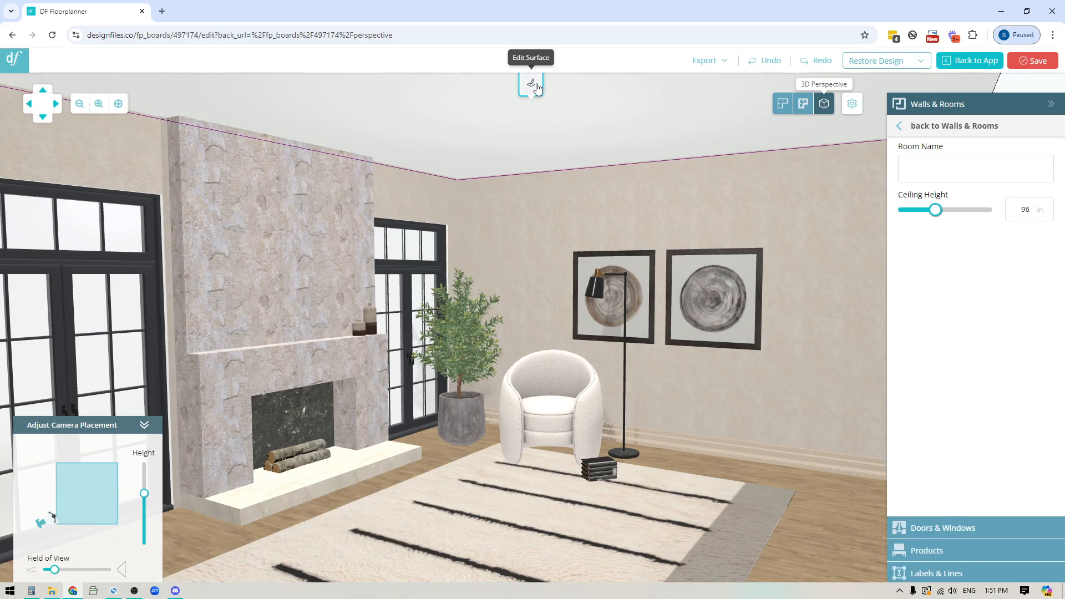
pyautogui.click(853, 108)
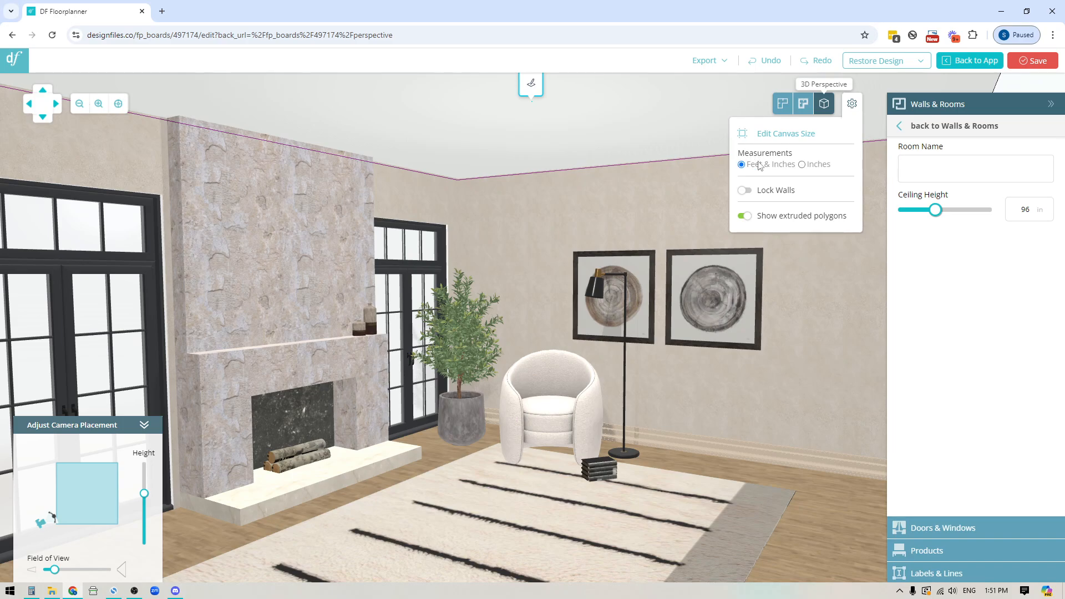
pyautogui.click(803, 165)
pyautogui.click(852, 103)
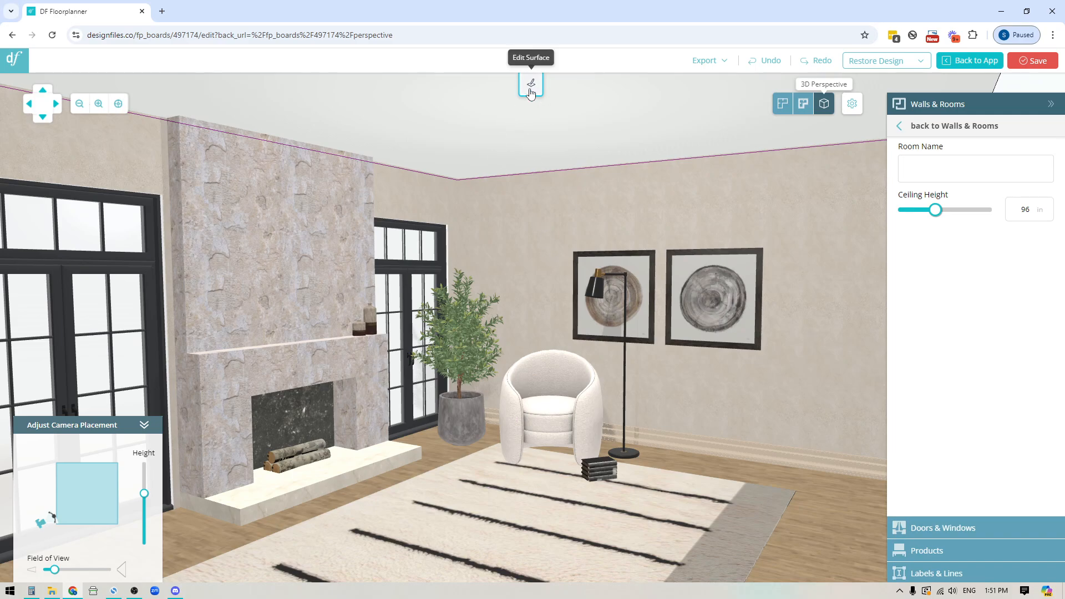
# Step: Open the ceiling's surface for editing and enlarge the 3D room preview
pyautogui.click(531, 83)
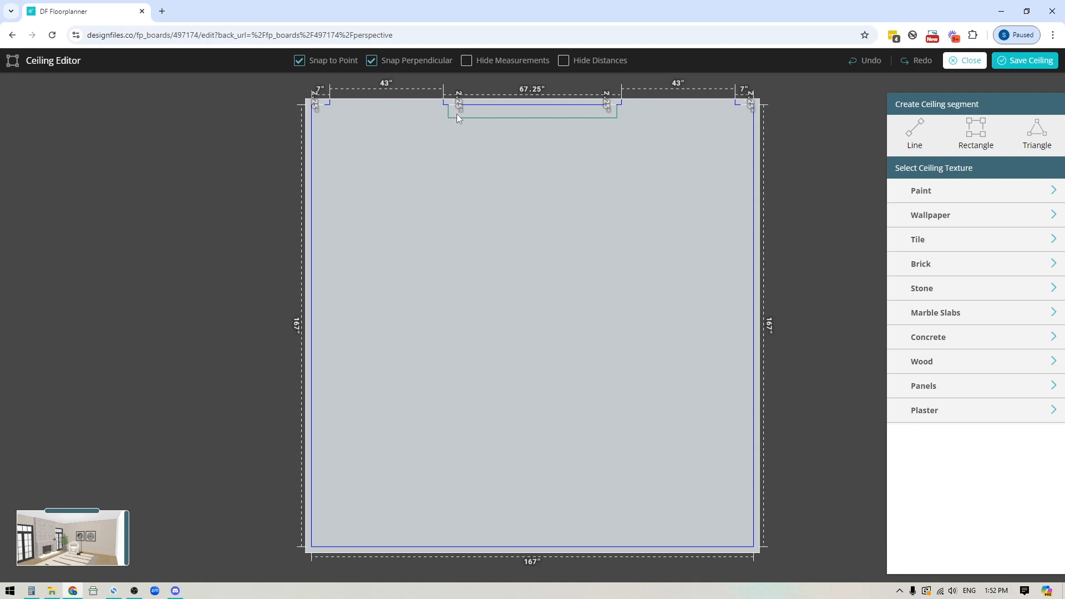
pyautogui.moveTo(128, 542); pyautogui.dragTo(723, 447)
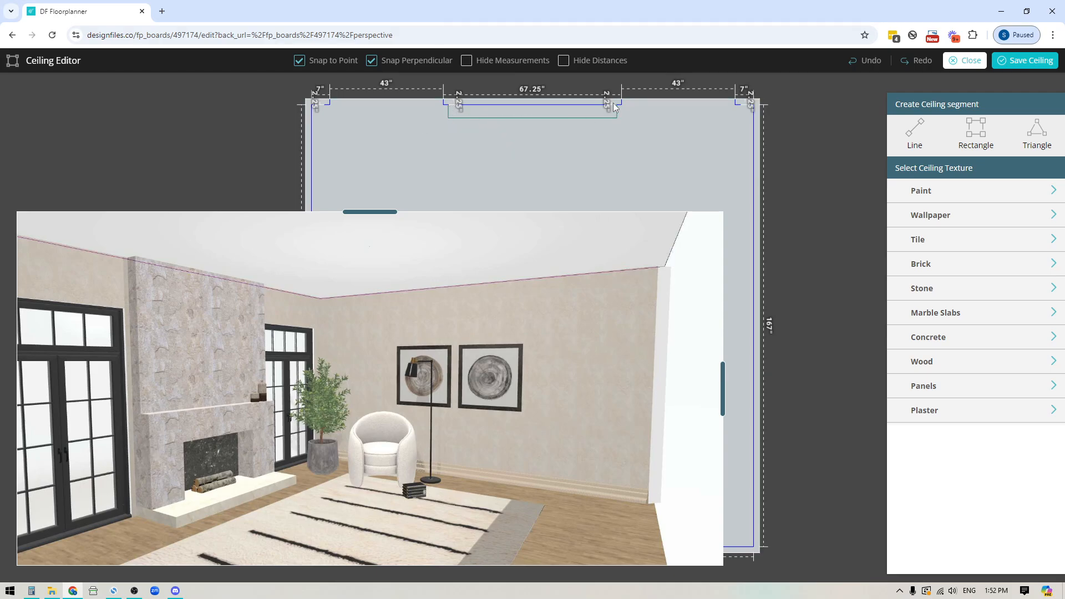
pyautogui.click(723, 389)
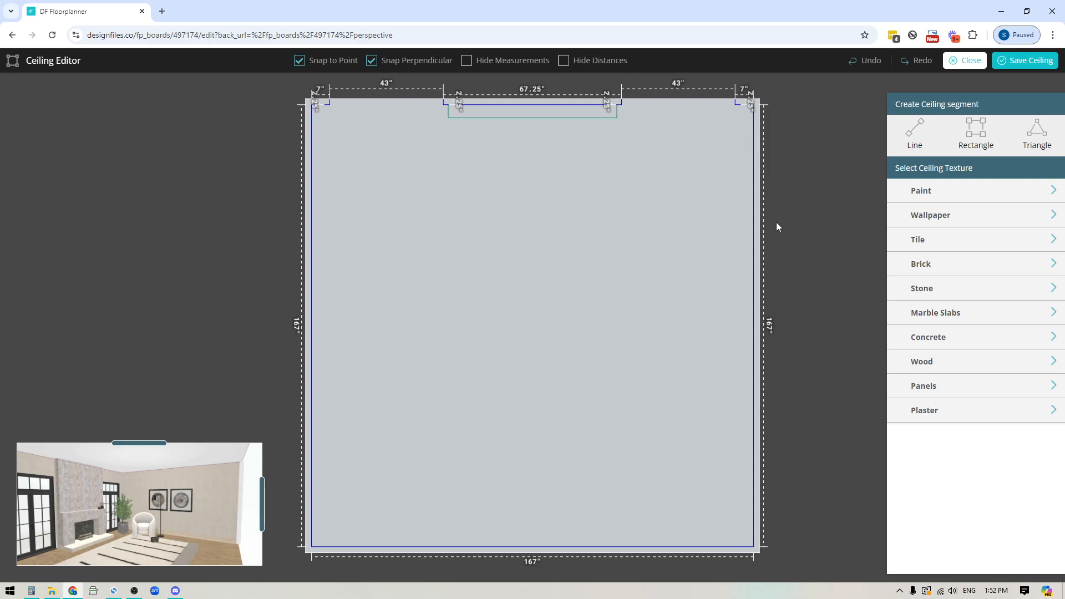
# Step: Switch to Calculator, work out the square size as 167 minus 32, divided by 3, and close it
pyautogui.click(31, 592)
pyautogui.click(189, 289)
pyautogui.moveTo(167, 168); pyautogui.dragTo(199, 125)
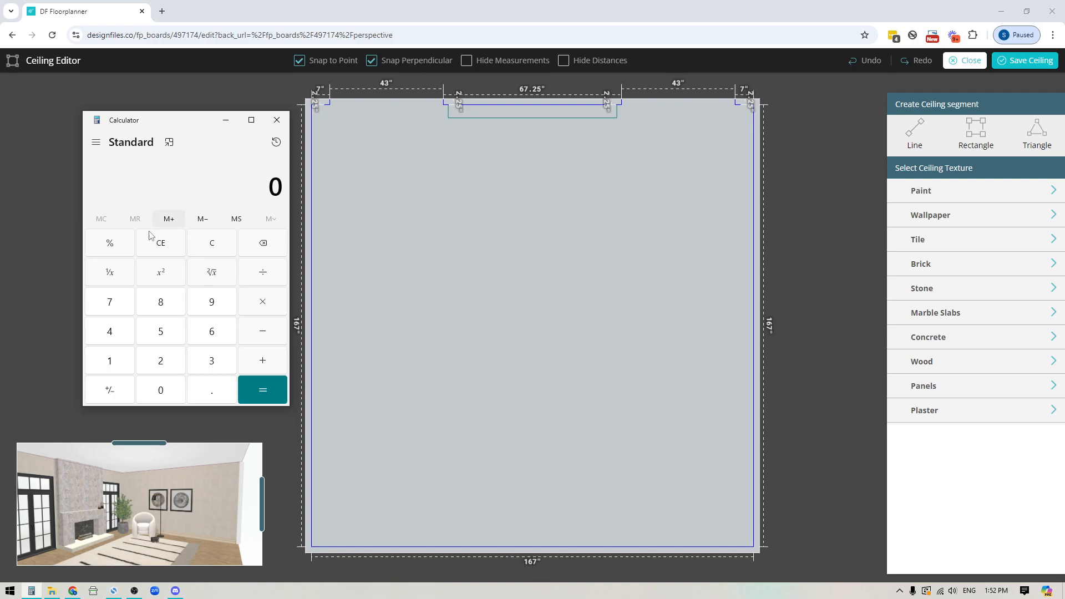
pyautogui.click(113, 362)
pyautogui.click(208, 332)
pyautogui.click(109, 302)
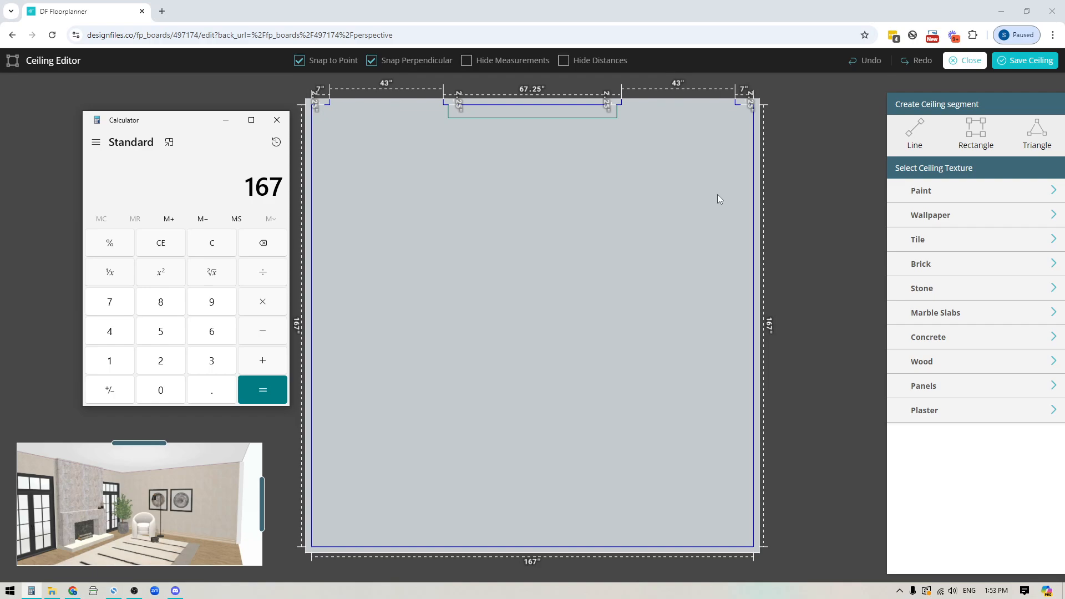
pyautogui.click(263, 332)
pyautogui.click(212, 361)
pyautogui.click(161, 362)
pyautogui.click(273, 392)
pyautogui.click(262, 274)
pyautogui.click(200, 363)
pyautogui.click(279, 389)
pyautogui.click(278, 120)
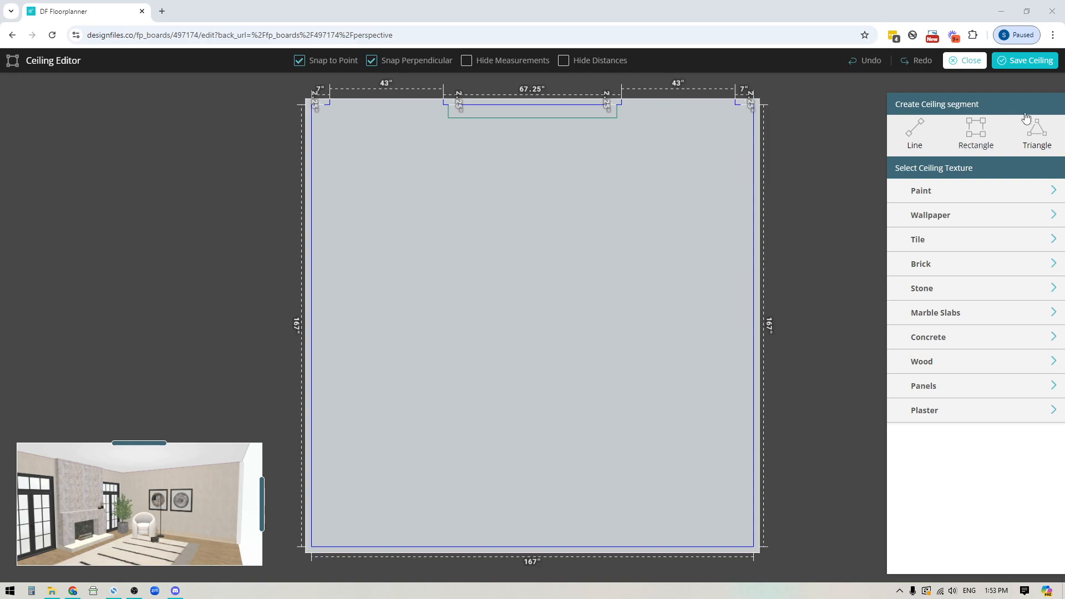
# Step: Draw a rectangular ceiling segment about 42 by 46.5 inches and move it near the ceiling's lower-left corner
pyautogui.click(976, 132)
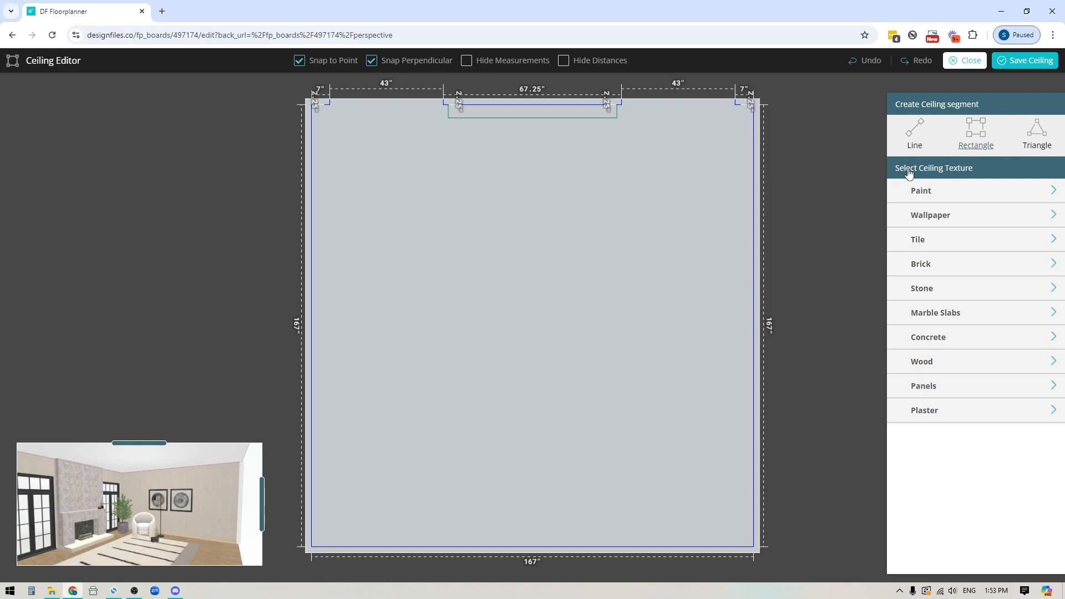
pyautogui.moveTo(342, 152)
pyautogui.mouseDown()
pyautogui.moveTo(434, 270)
pyautogui.moveTo(454, 276)
pyautogui.mouseUp()
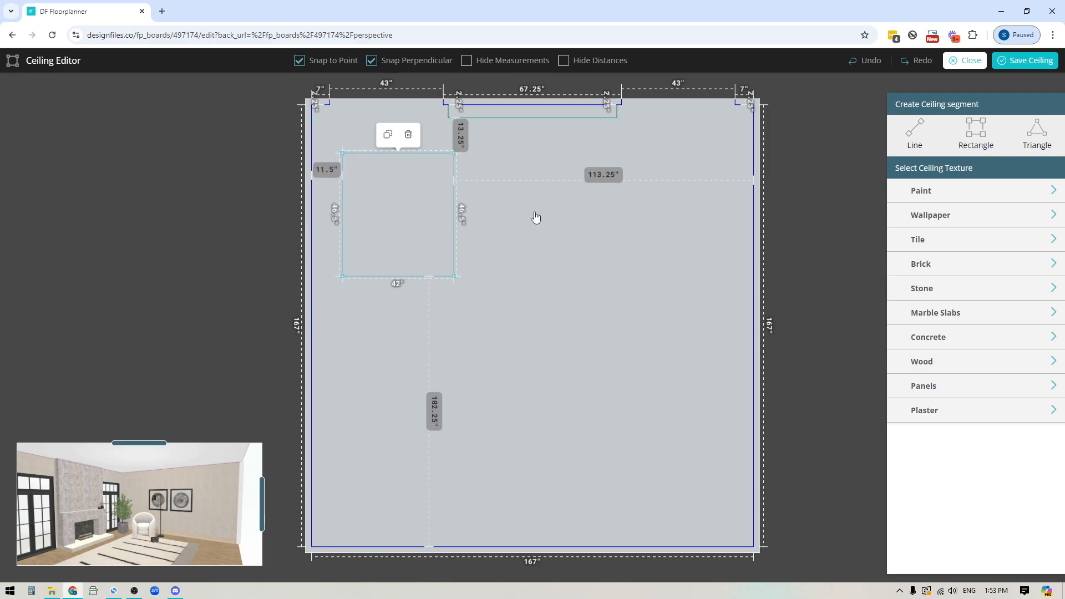
pyautogui.moveTo(369, 203); pyautogui.dragTo(356, 416)
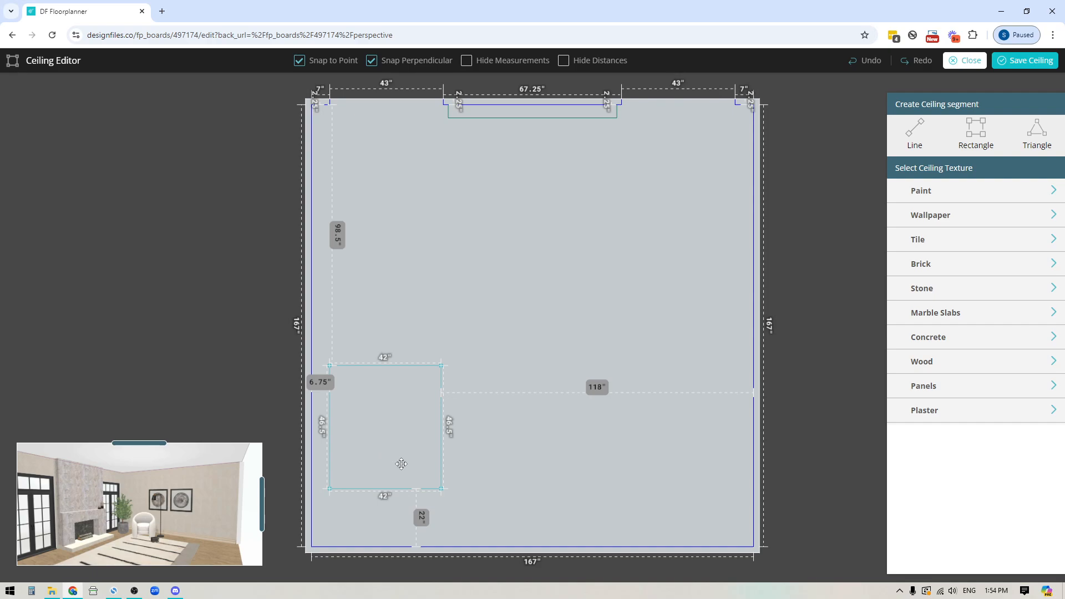
pyautogui.moveTo(399, 461); pyautogui.dragTo(418, 476)
pyautogui.scroll(-1, 416, 466)
pyautogui.scroll(6, 436, 483)
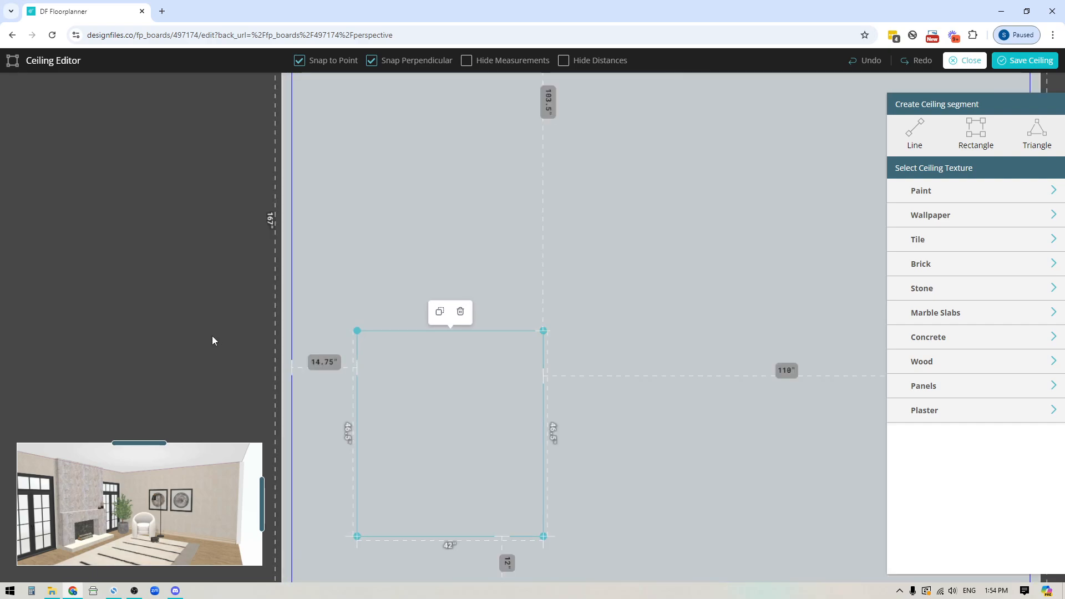
# Step: Position the rectangle 8 inches from the ceiling's left and bottom edges and resize it to 45 by 45 inches
pyautogui.moveTo(211, 340); pyautogui.dragTo(207, 155)
pyautogui.moveTo(420, 274)
pyautogui.mouseDown()
pyautogui.moveTo(394, 278)
pyautogui.moveTo(411, 283)
pyautogui.mouseUp()
pyautogui.press('Right')
pyautogui.press('Right')
pyautogui.press('Right')
pyautogui.press('Right')
pyautogui.press('Right')
pyautogui.press('Right')
pyautogui.press('Right')
pyautogui.press('Right')
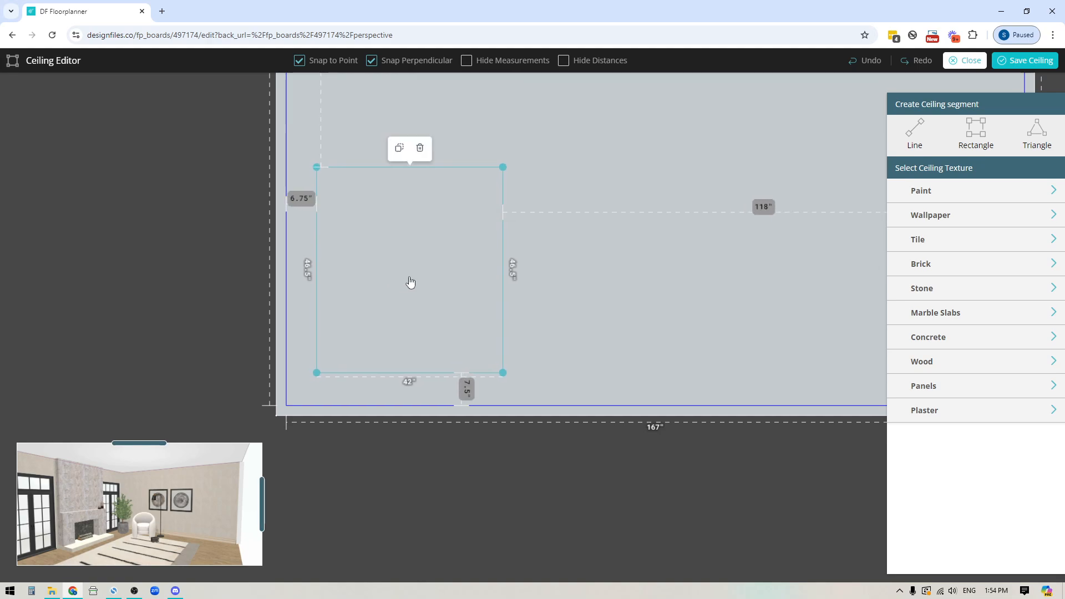
pyautogui.press('Up')
pyautogui.press('Up')
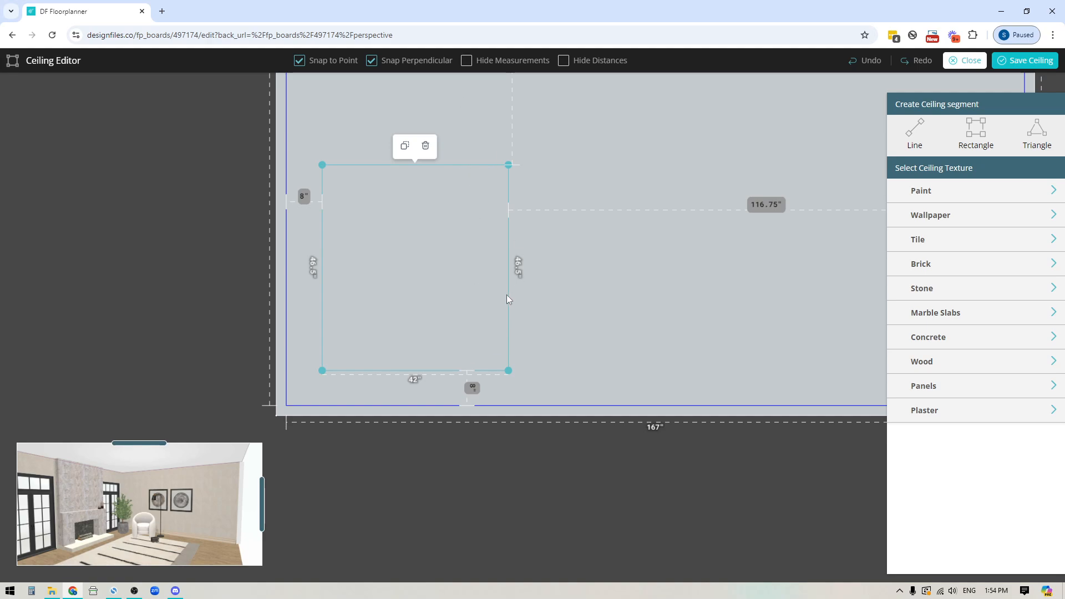
pyautogui.moveTo(508, 295); pyautogui.dragTo(521, 297)
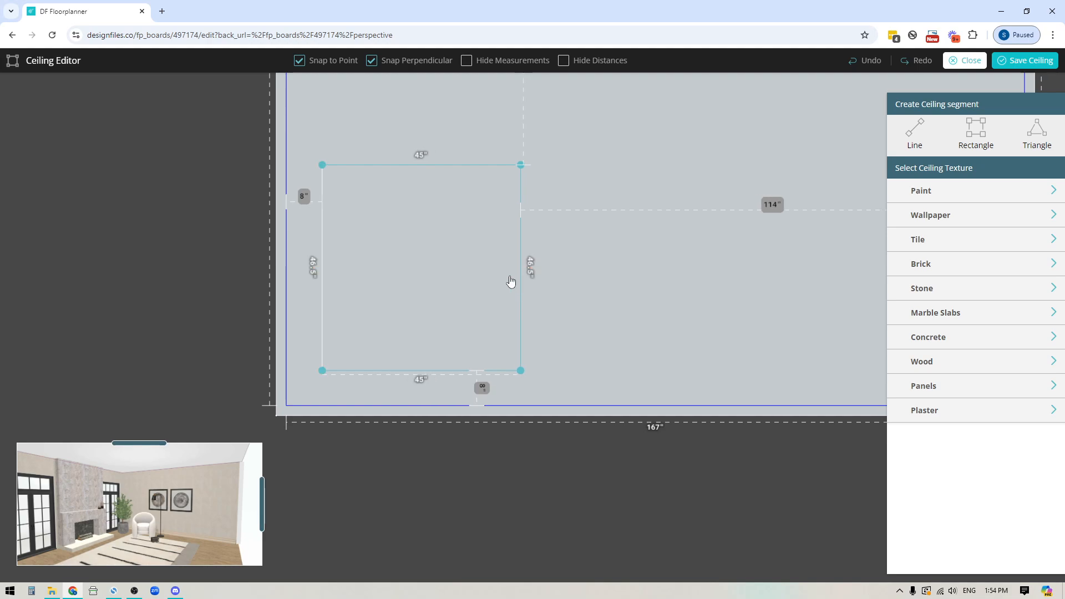
pyautogui.moveTo(444, 167); pyautogui.dragTo(445, 172)
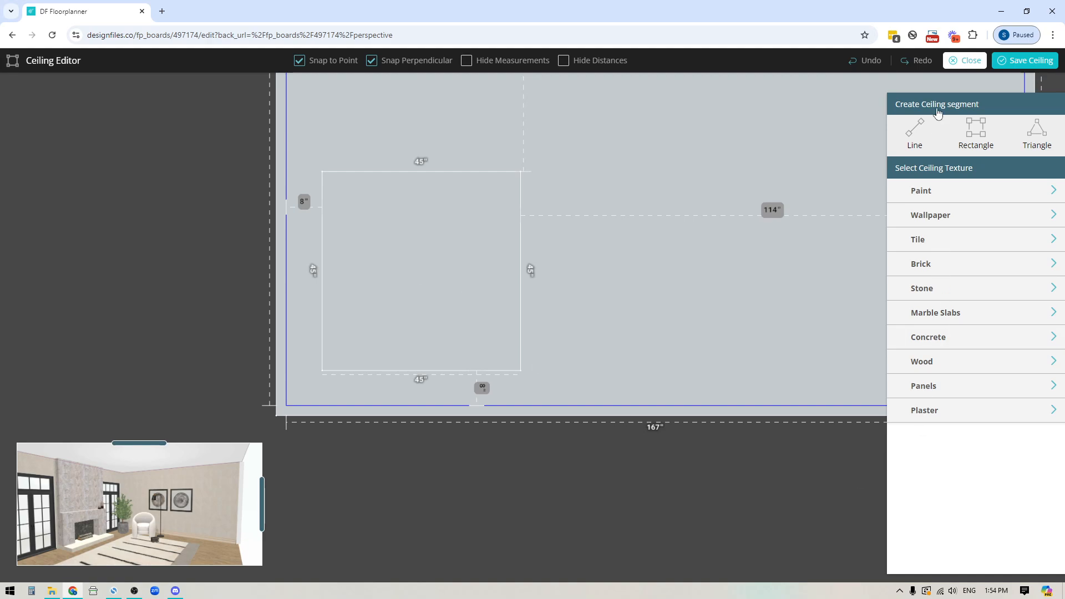
pyautogui.click(923, 363)
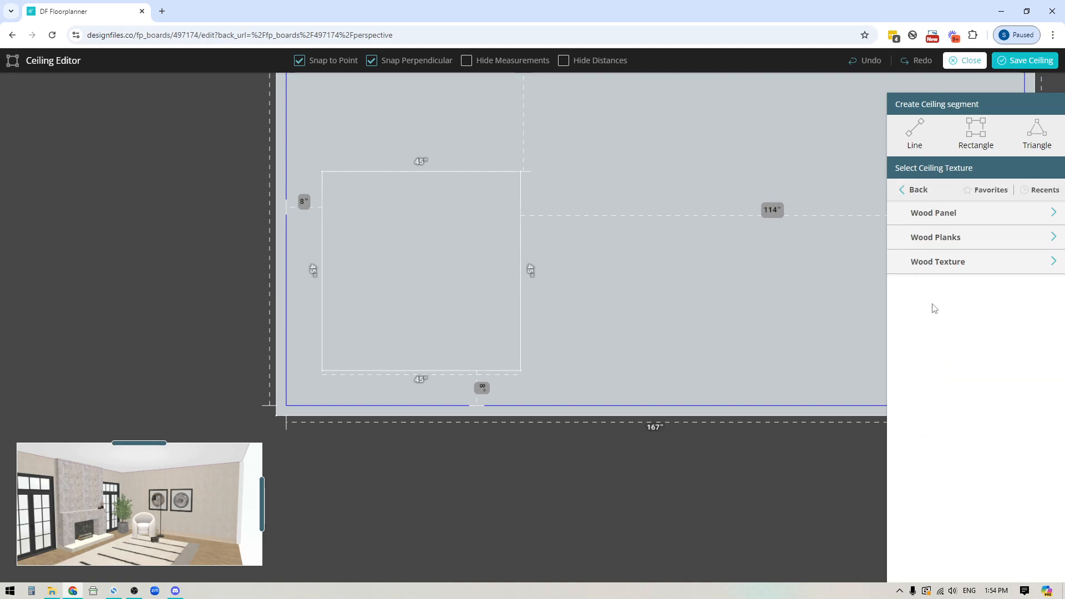
pyautogui.click(913, 194)
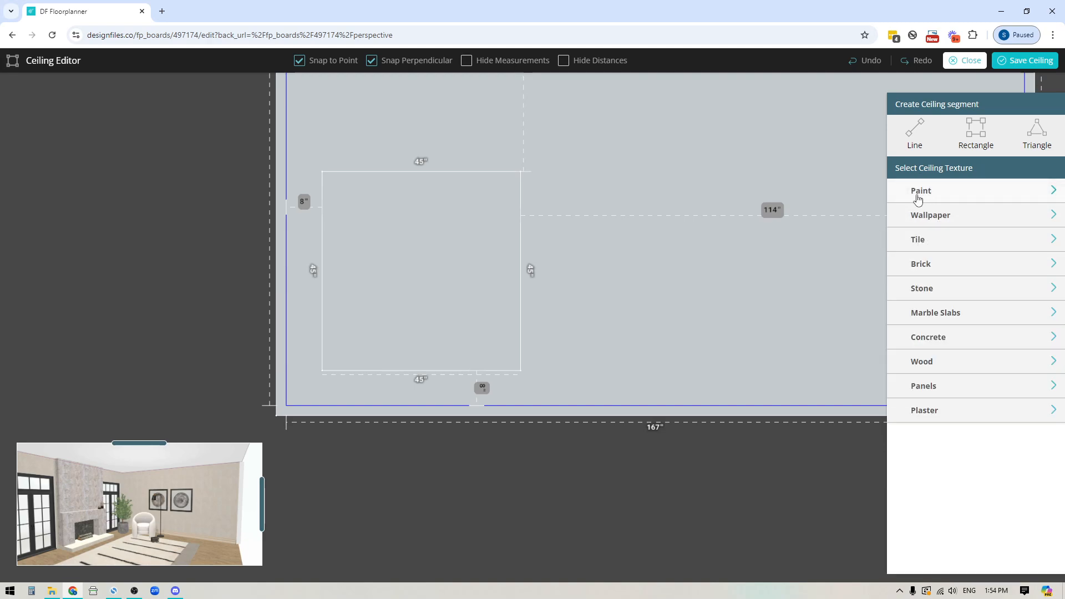
pyautogui.click(934, 197)
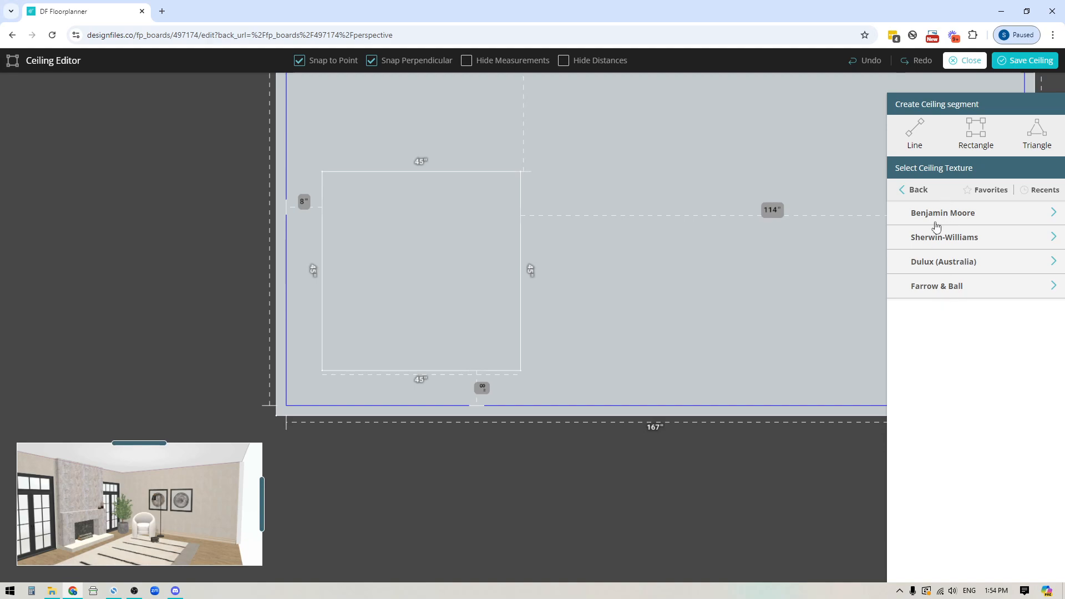
pyautogui.click(923, 191)
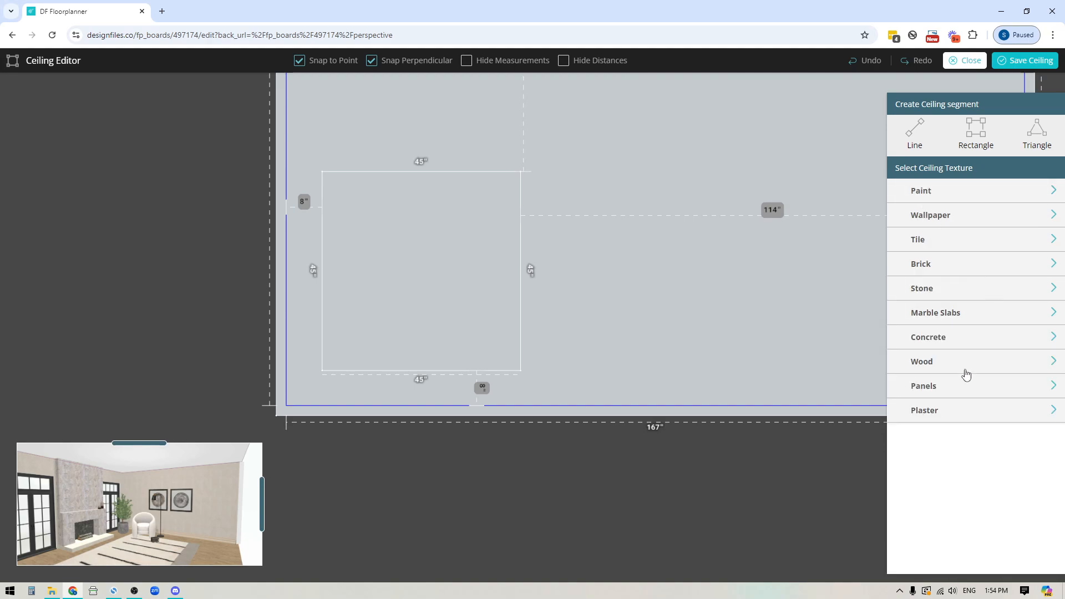
# Step: Find texture 04461 in the Wood Texture collection and apply it to the 45-inch square segment
pyautogui.click(915, 363)
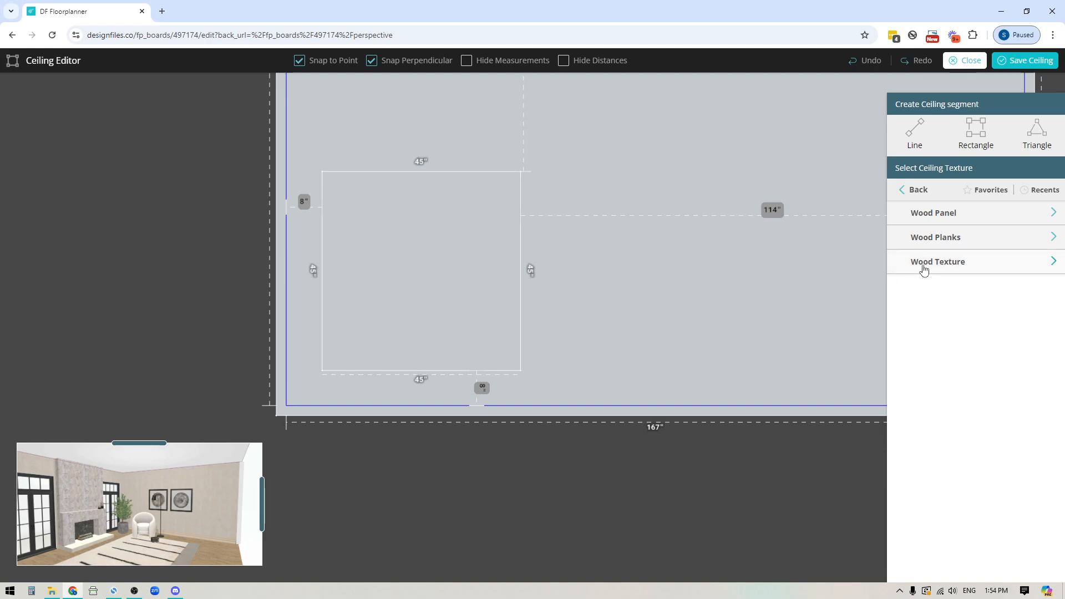
pyautogui.click(945, 263)
pyautogui.scroll(-5, 974, 411)
pyautogui.scroll(10, 992, 393)
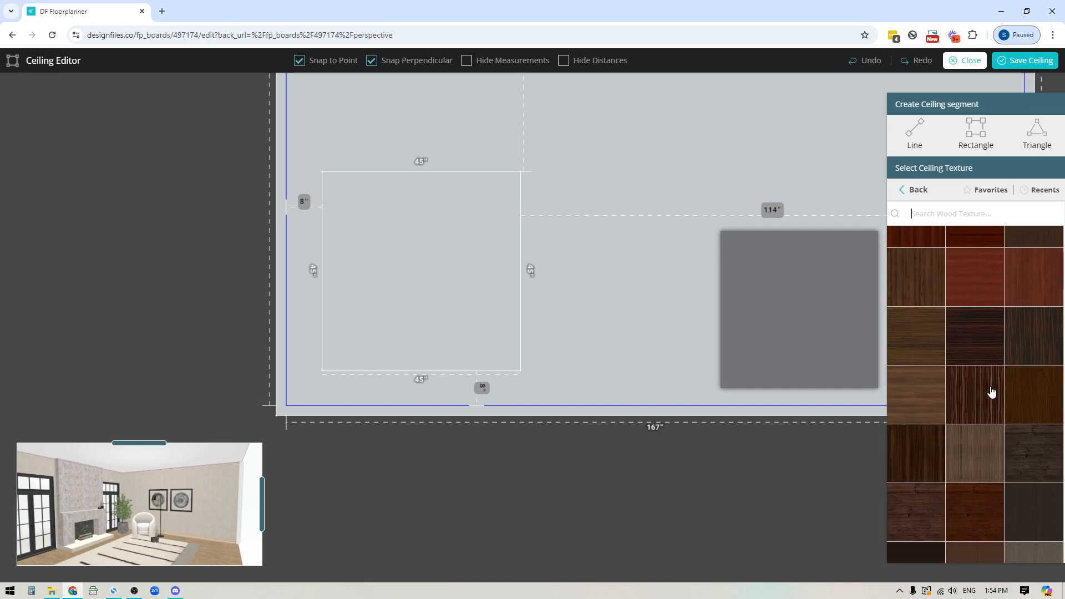
pyautogui.click(921, 210)
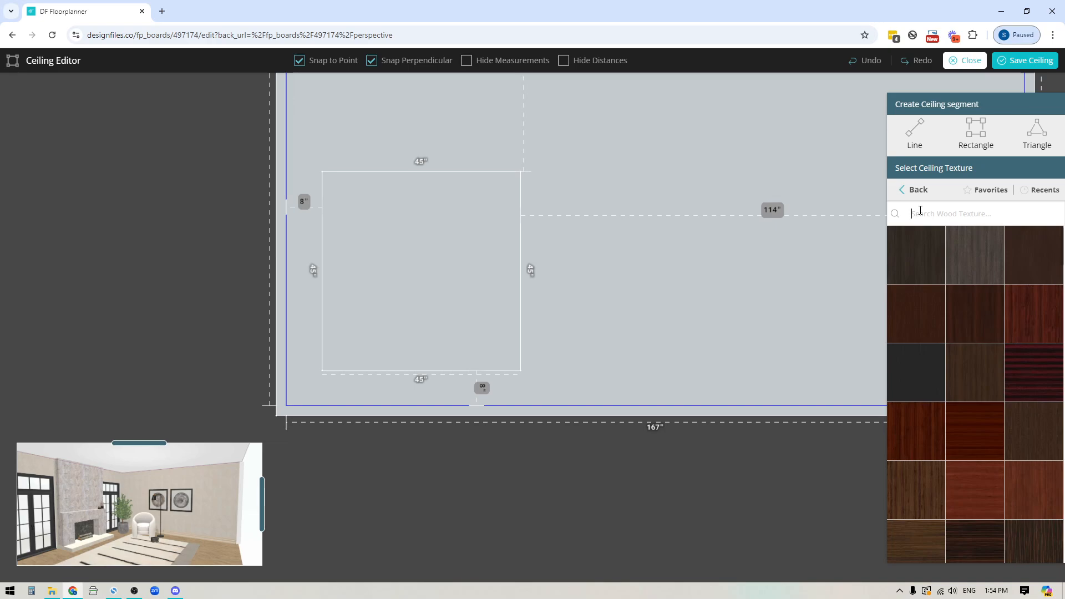
pyautogui.write('o')
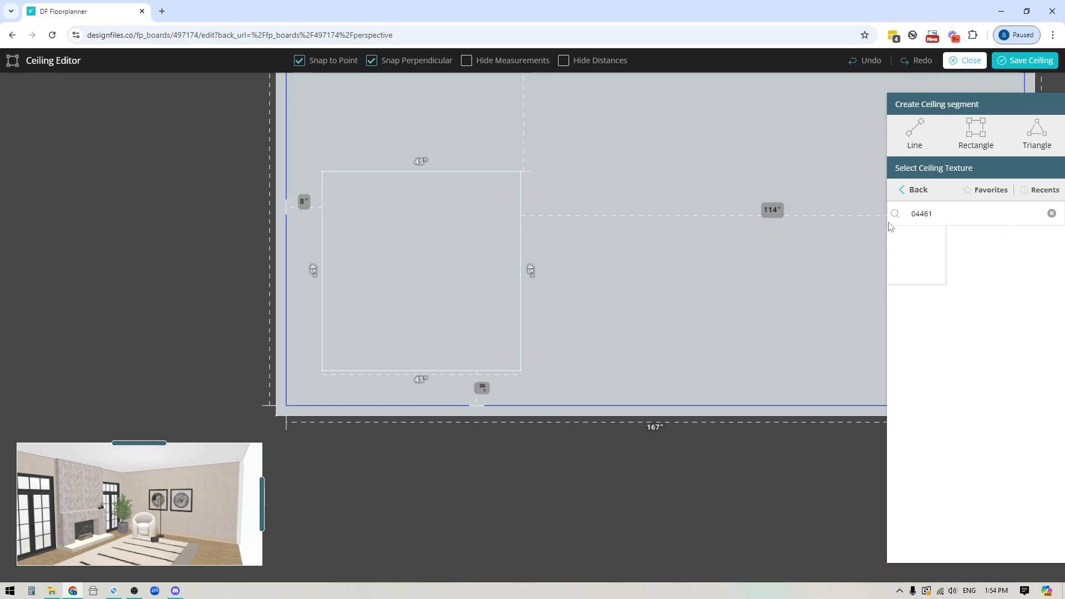
pyautogui.moveTo(901, 239)
pyautogui.moveTo(916, 261)
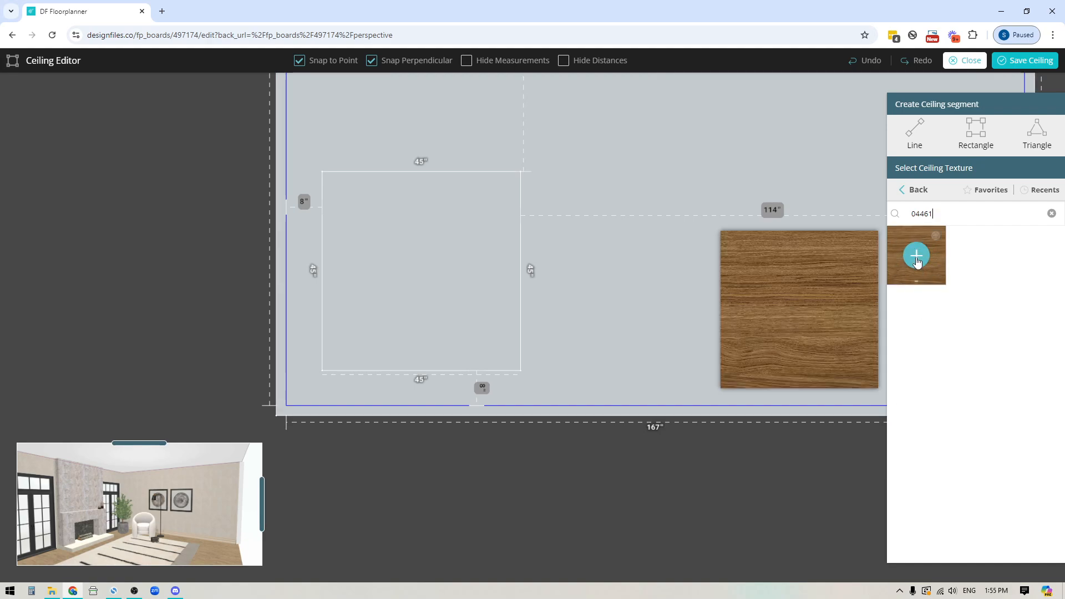
pyautogui.moveTo(916, 261); pyautogui.dragTo(395, 264)
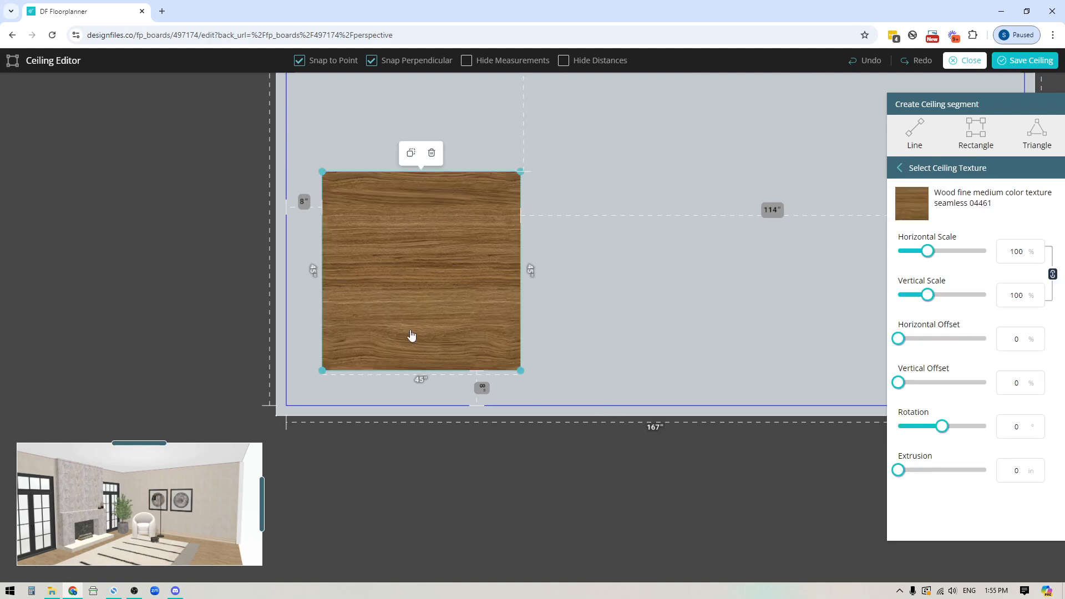
# Step: Duplicate the 45-inch wood square and place the copy directly above it, left edges aligned, with an 8-inch gap
pyautogui.scroll(-5, 395, 389)
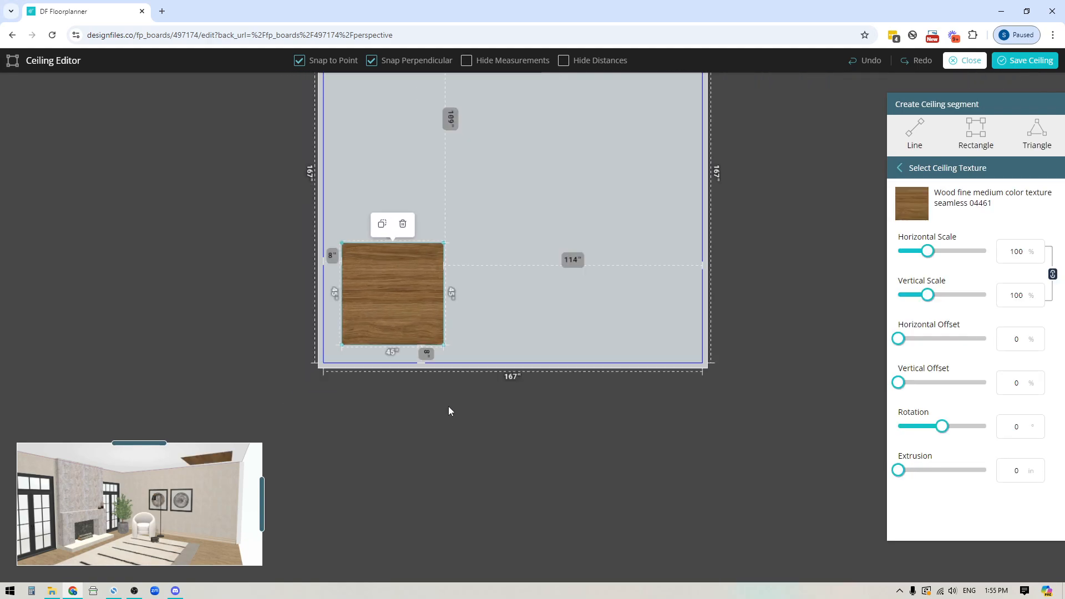
pyautogui.moveTo(468, 494); pyautogui.dragTo(475, 495)
pyautogui.click(402, 321)
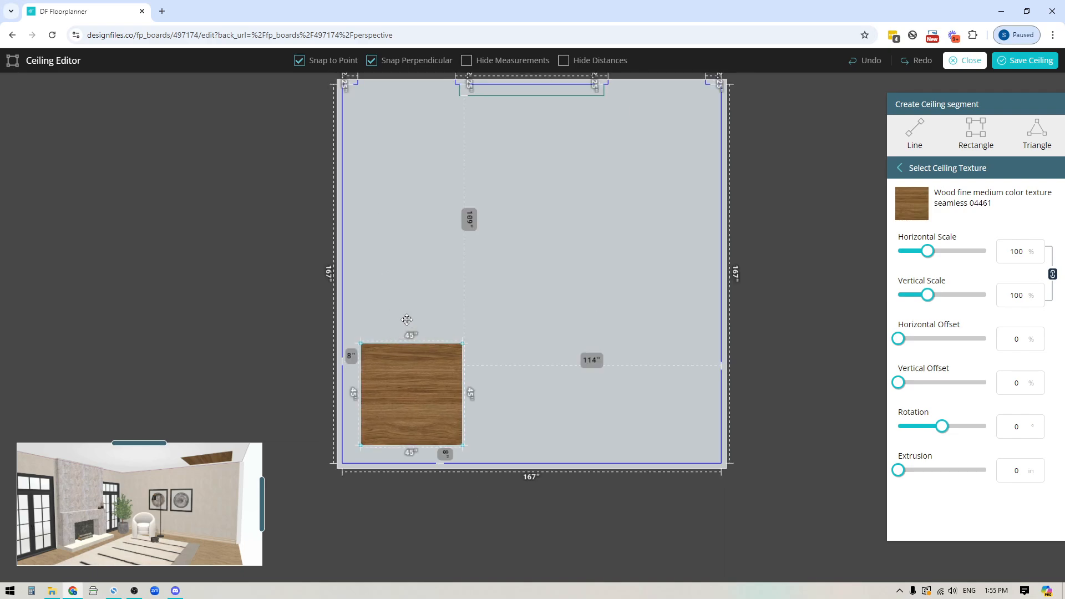
pyautogui.moveTo(420, 238); pyautogui.dragTo(410, 273)
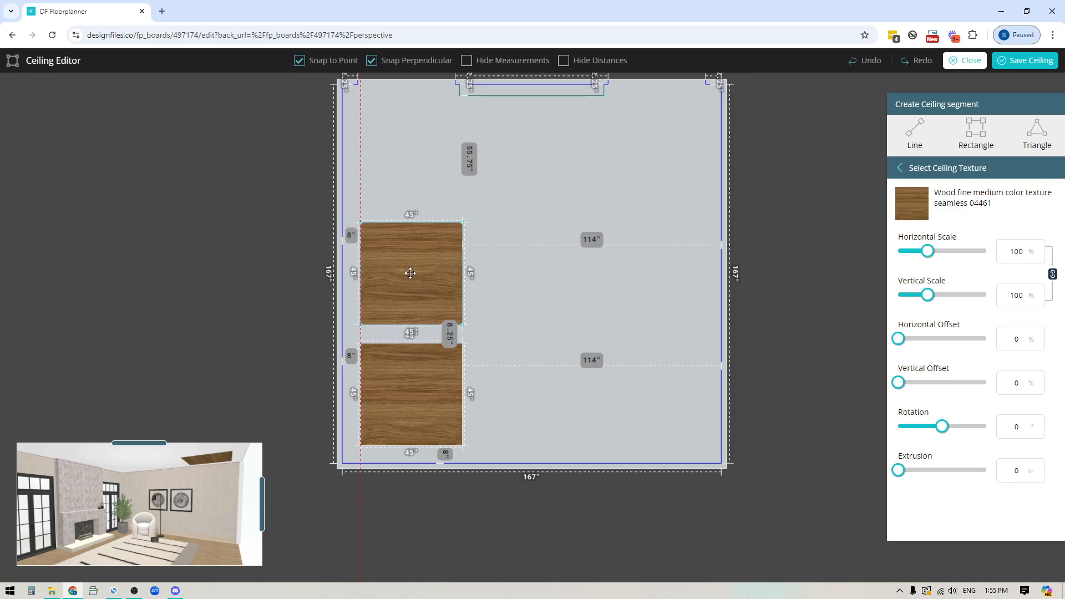
pyautogui.moveTo(410, 273)
pyautogui.mouseDown()
pyautogui.moveTo(452, 281)
pyautogui.moveTo(411, 277)
pyautogui.mouseUp()
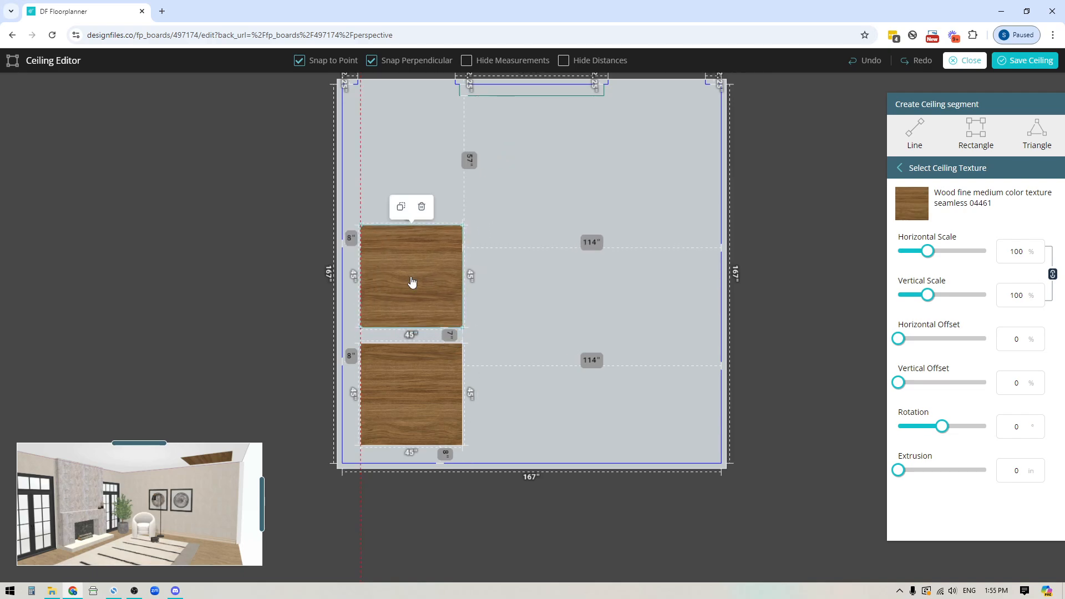
pyautogui.press('Up')
pyautogui.press('Up')
pyautogui.press('Up')
pyautogui.press('Up')
pyautogui.press('Up')
pyautogui.press('Down')
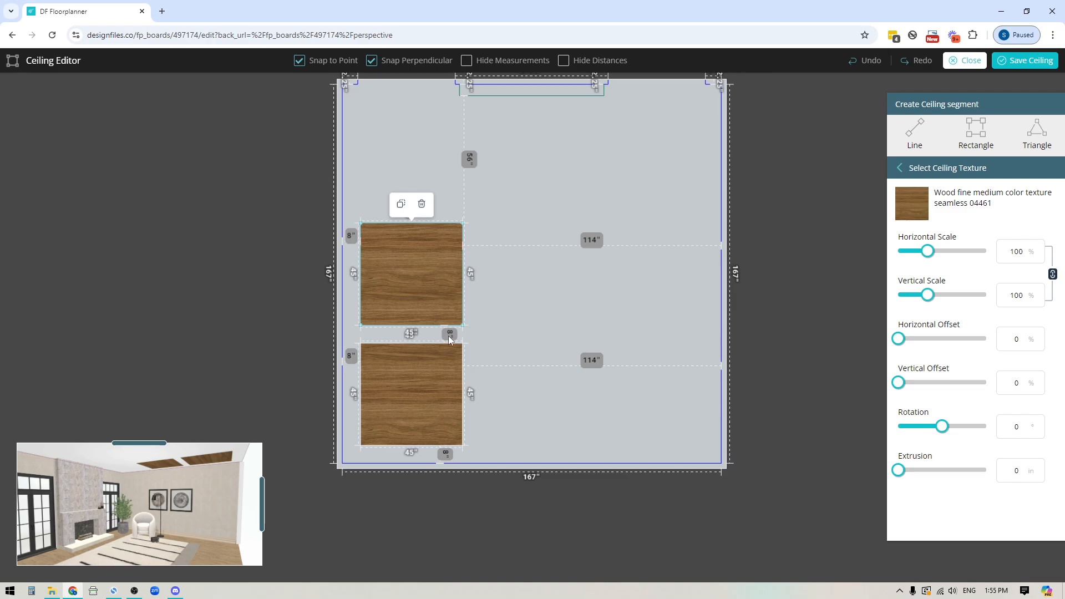
# Step: Duplicate the second square and place the copy 8 inches above it to complete the first column of three
pyautogui.click(401, 204)
pyautogui.moveTo(404, 140); pyautogui.dragTo(410, 152)
pyautogui.press('Up')
pyautogui.press('Up')
pyautogui.press('Up')
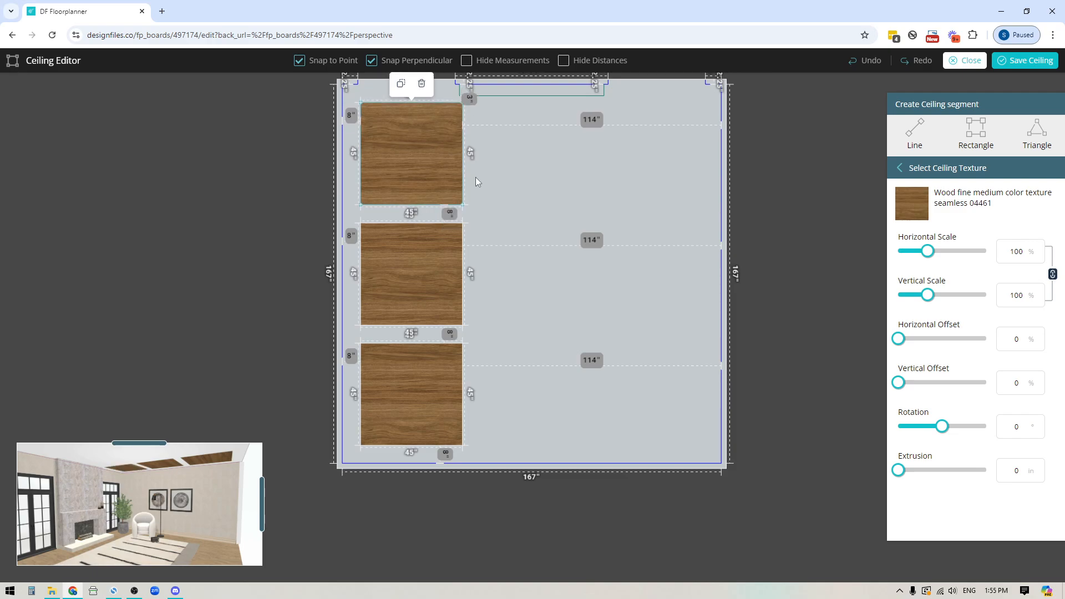
# Step: Duplicate all three squares as a group and align the copied column 8 inches to the right of the first column
pyautogui.keyDown('shift'); pyautogui.click(411, 270); pyautogui.keyUp('shift')
pyautogui.keyDown('shift'); pyautogui.click(412, 376); pyautogui.keyUp('shift')
pyautogui.click(401, 84)
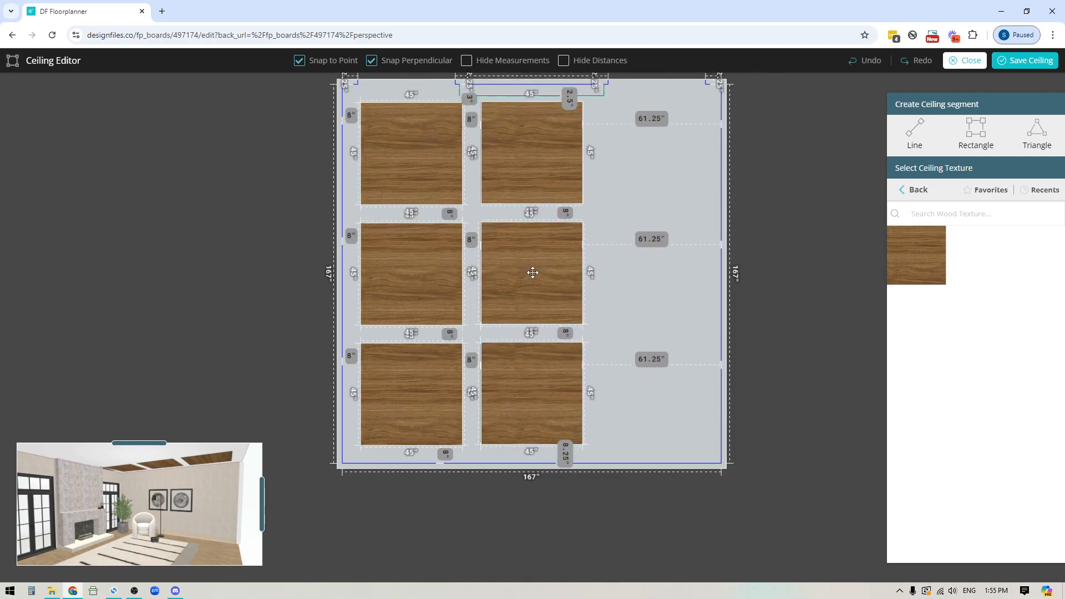
pyautogui.click(529, 275)
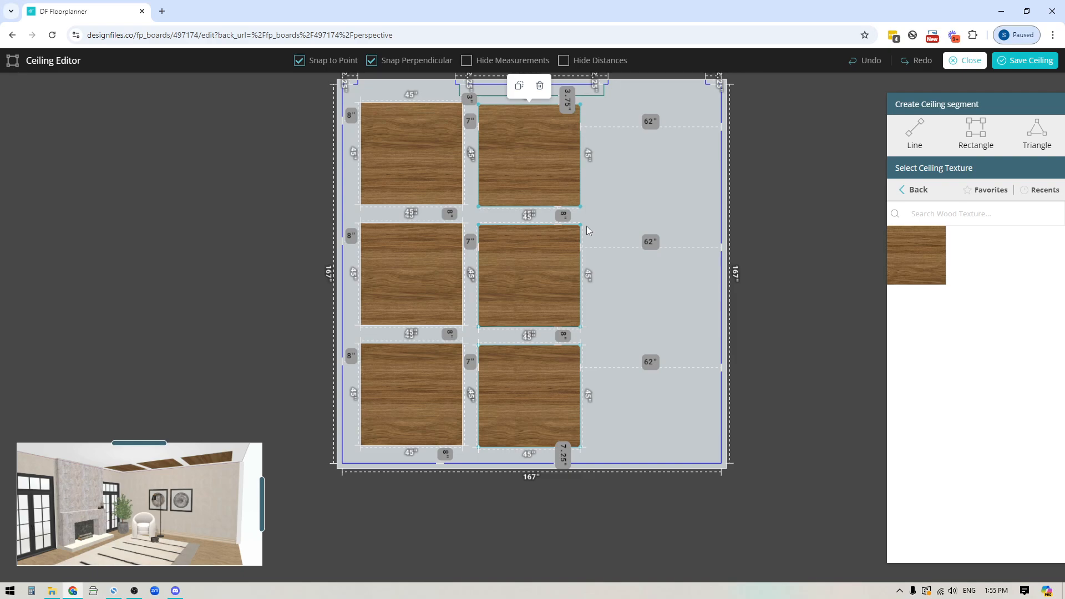
pyautogui.press('Up')
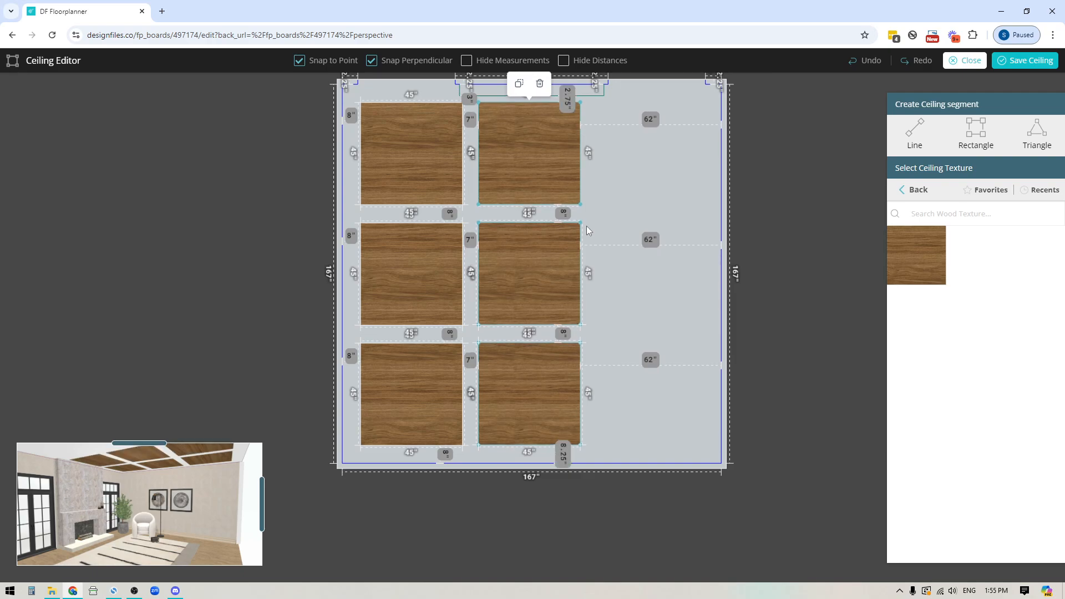
pyautogui.press('Down')
pyautogui.press('Right')
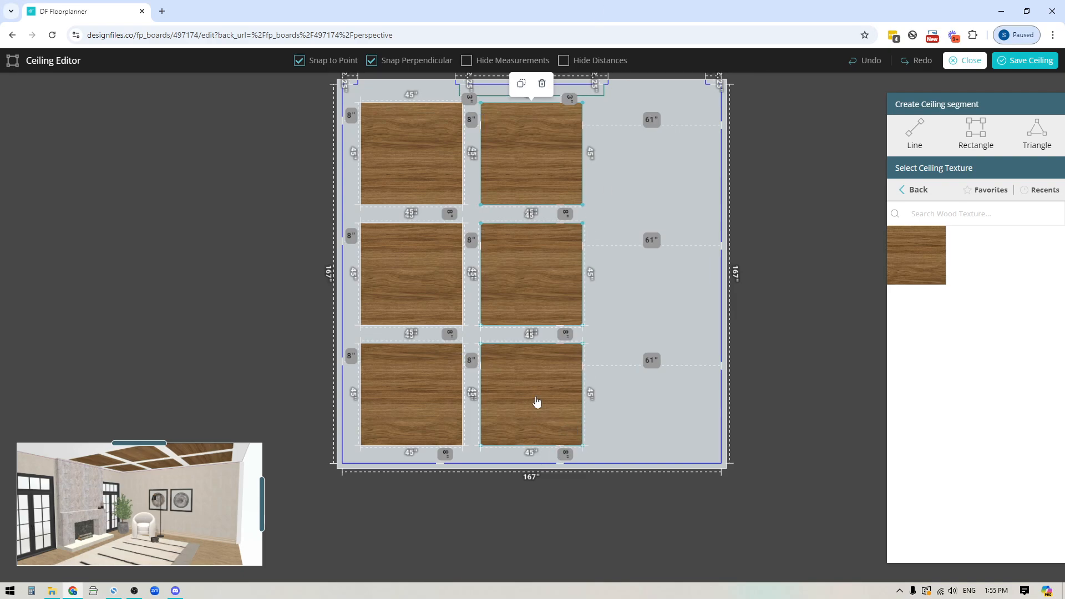
# Step: Duplicate the middle column and align the copy 8 inches to its right, completing a three-by-three grid of squares
pyautogui.click(521, 84)
pyautogui.moveTo(662, 152); pyautogui.dragTo(656, 280)
pyautogui.press('Up')
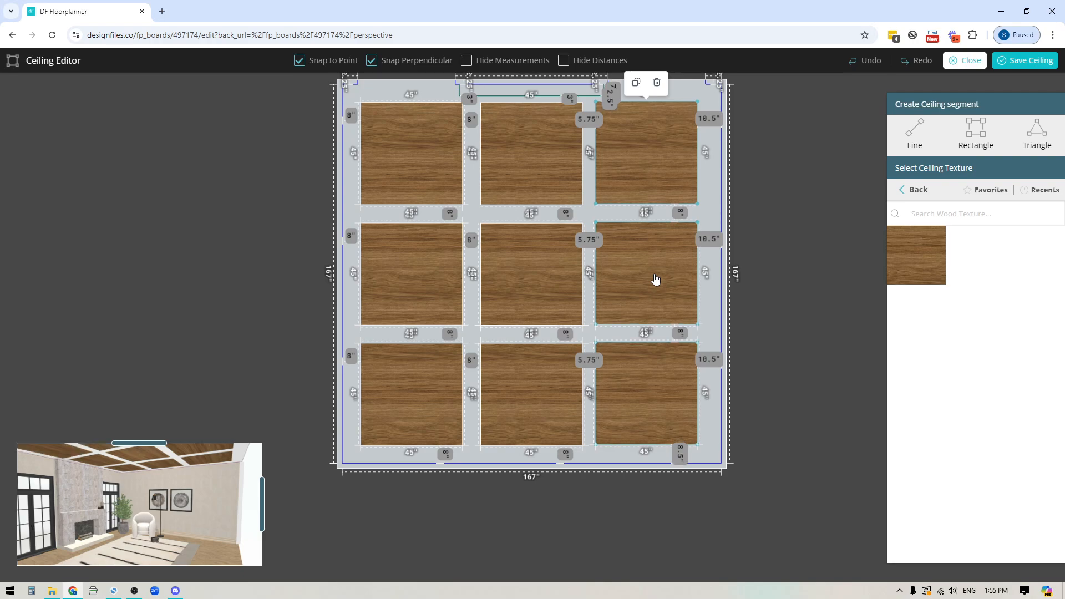
pyautogui.press('Down')
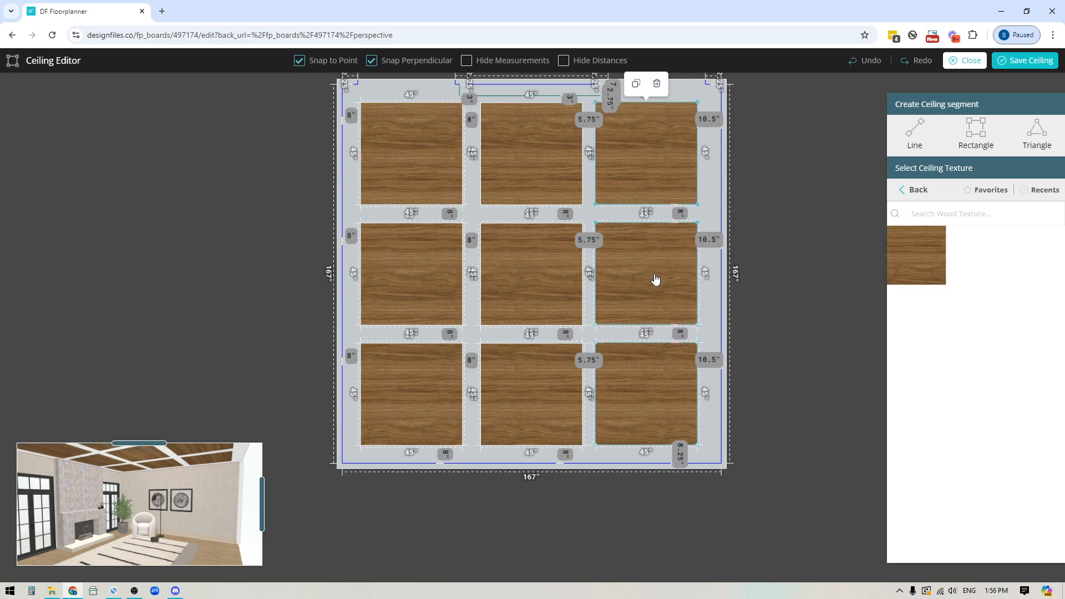
pyautogui.press('Right')
pyautogui.press('Right')
pyautogui.press('Right')
pyautogui.press('Right')
pyautogui.press('Right')
pyautogui.press('Right')
pyautogui.press('Right')
pyautogui.press('Right')
pyautogui.press('Right')
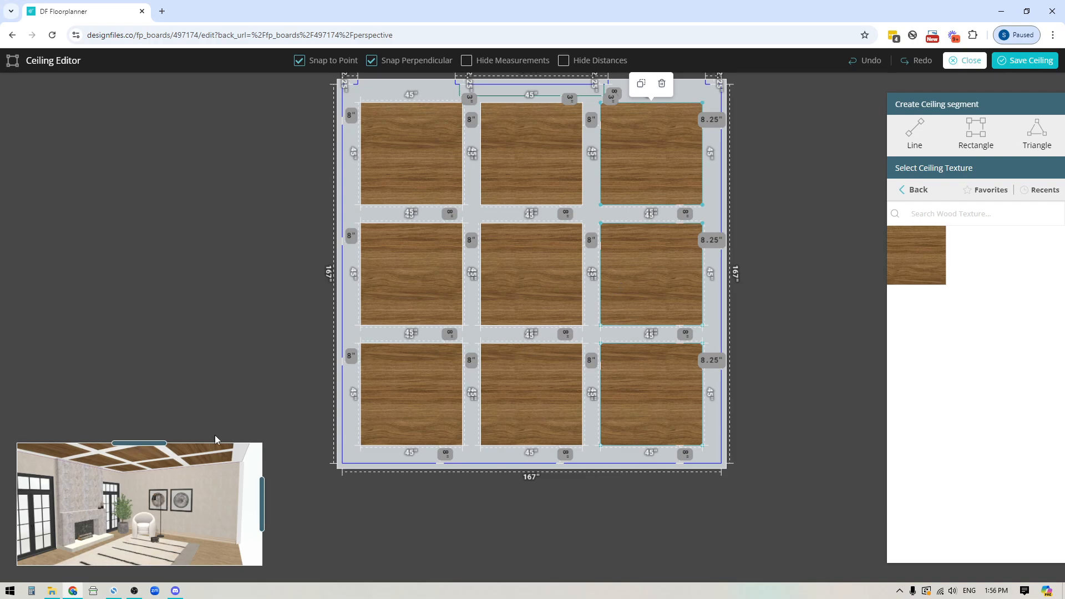
# Step: Find the Archive paint colour and apply it to the base ceiling surface forming the beams around the wood squares
pyautogui.click(263, 502)
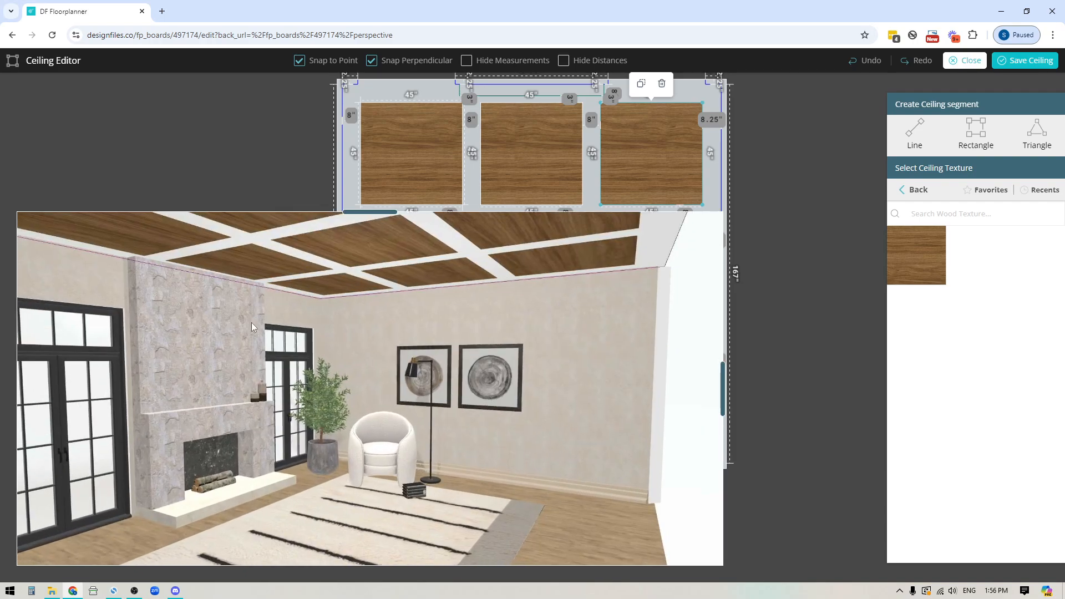
pyautogui.click(722, 389)
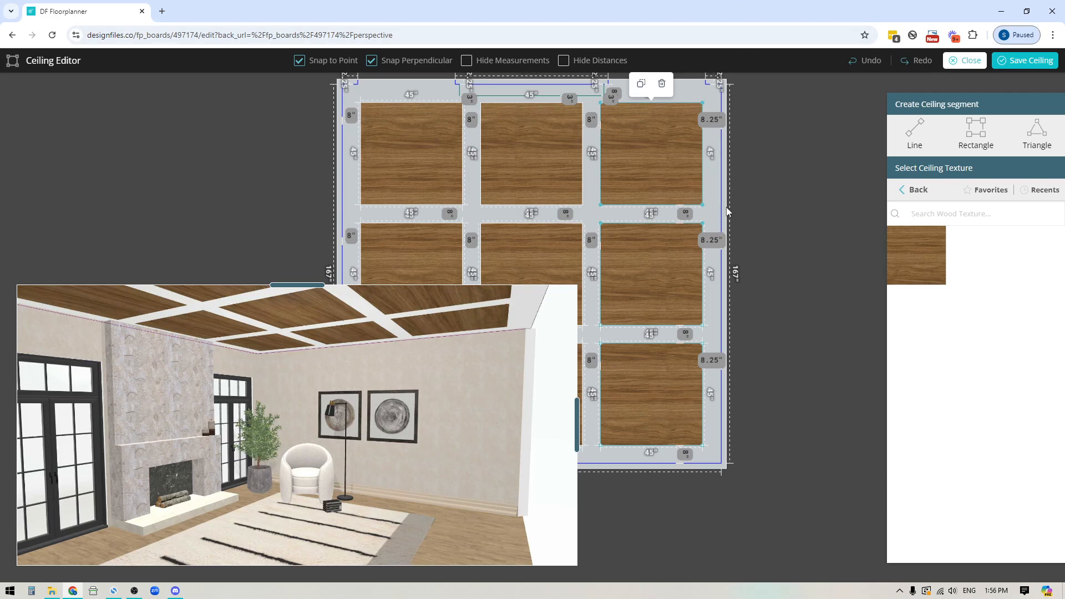
pyautogui.click(713, 178)
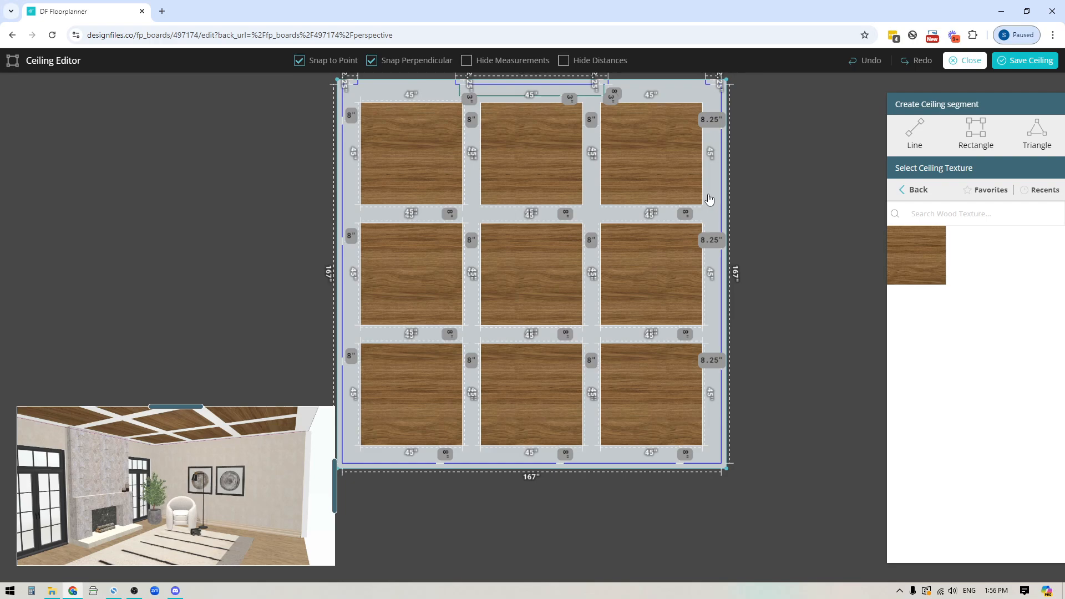
pyautogui.click(921, 191)
pyautogui.click(919, 192)
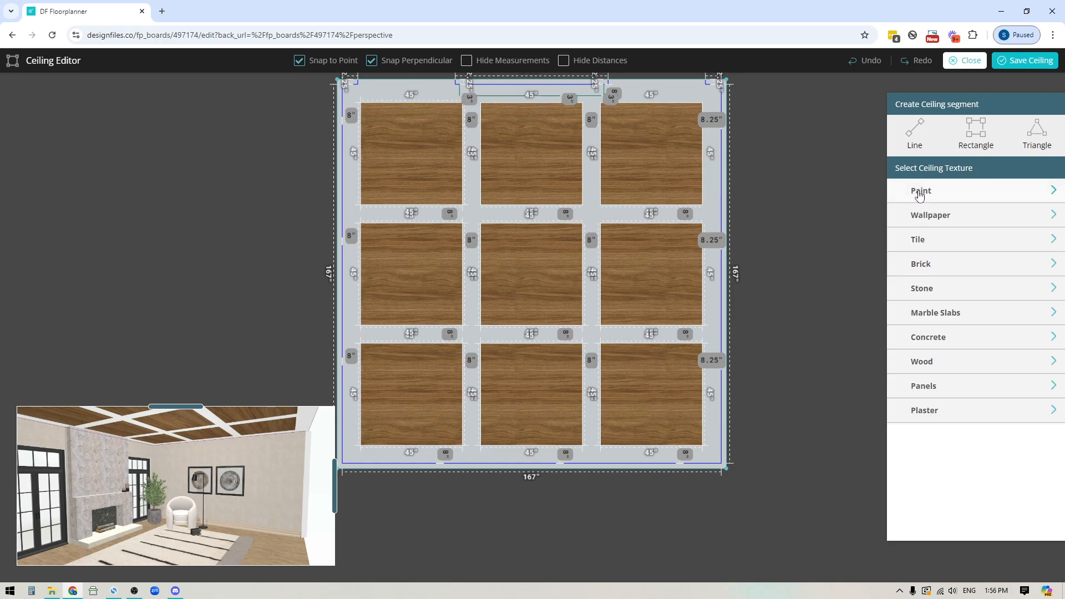
pyautogui.click(919, 192)
pyautogui.click(919, 290)
pyautogui.click(924, 217)
pyautogui.write('archive')
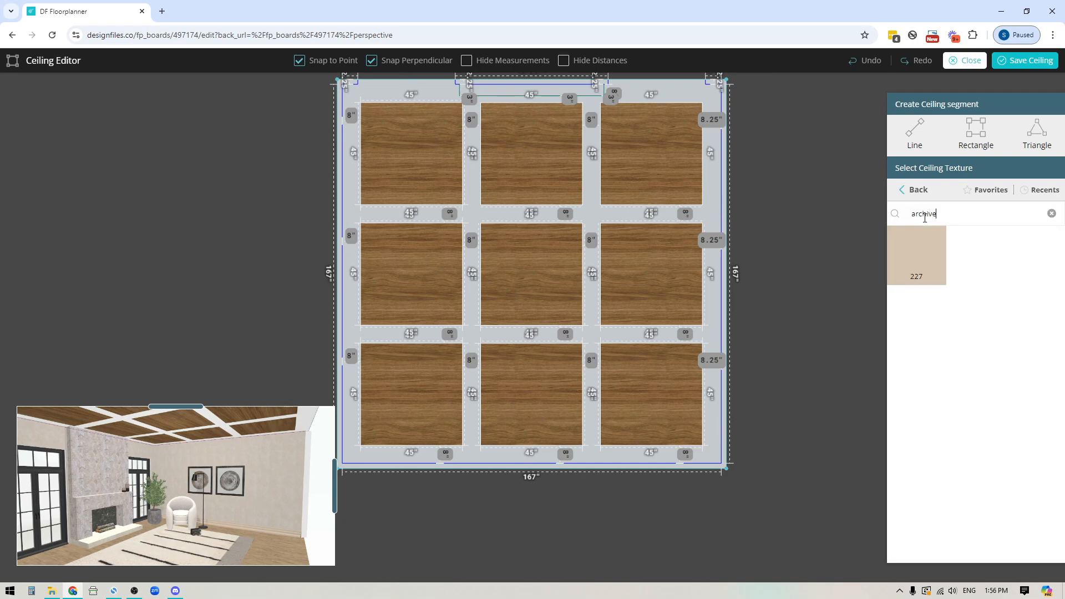
pyautogui.moveTo(917, 257)
pyautogui.moveTo(919, 259); pyautogui.dragTo(711, 219)
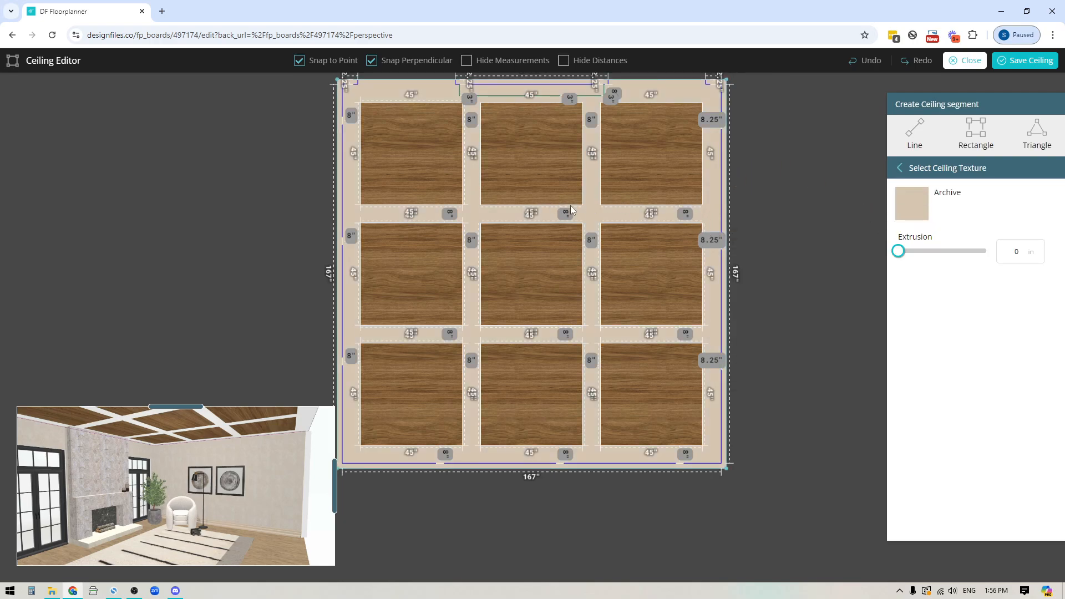
# Step: Set the Archive-painted beam surface's extrusion to 5 inches and save the ceiling
pyautogui.click(335, 486)
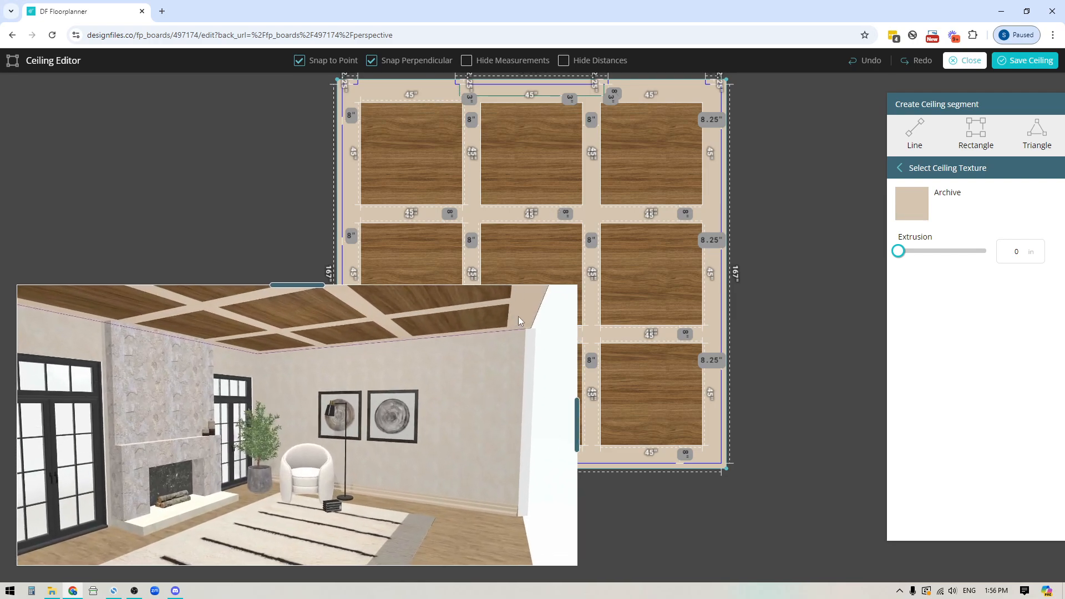
pyautogui.doubleClick(1018, 256)
pyautogui.write('5')
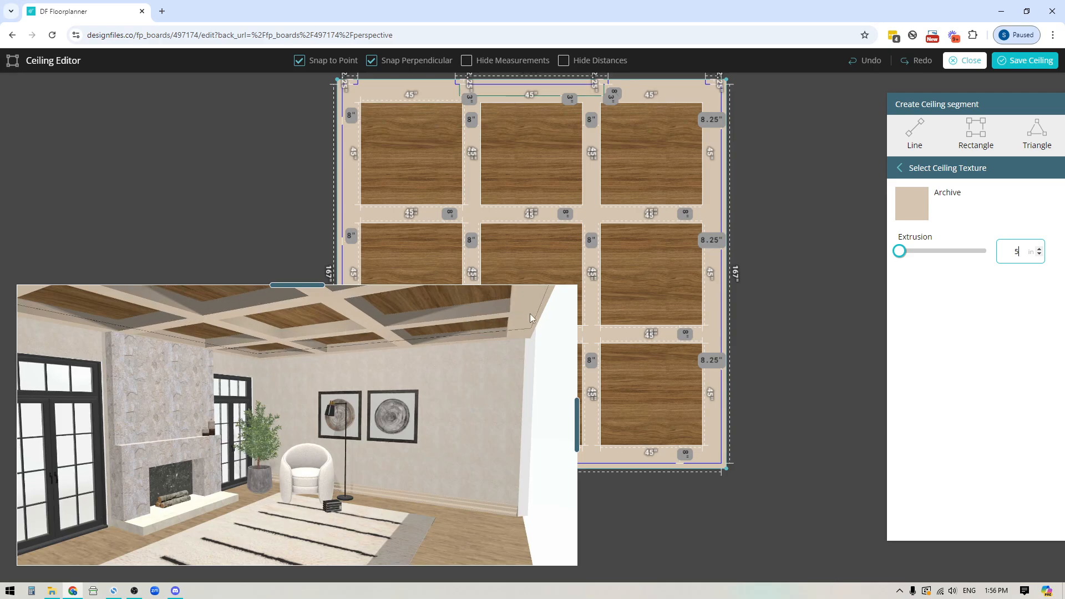
pyautogui.click(1028, 63)
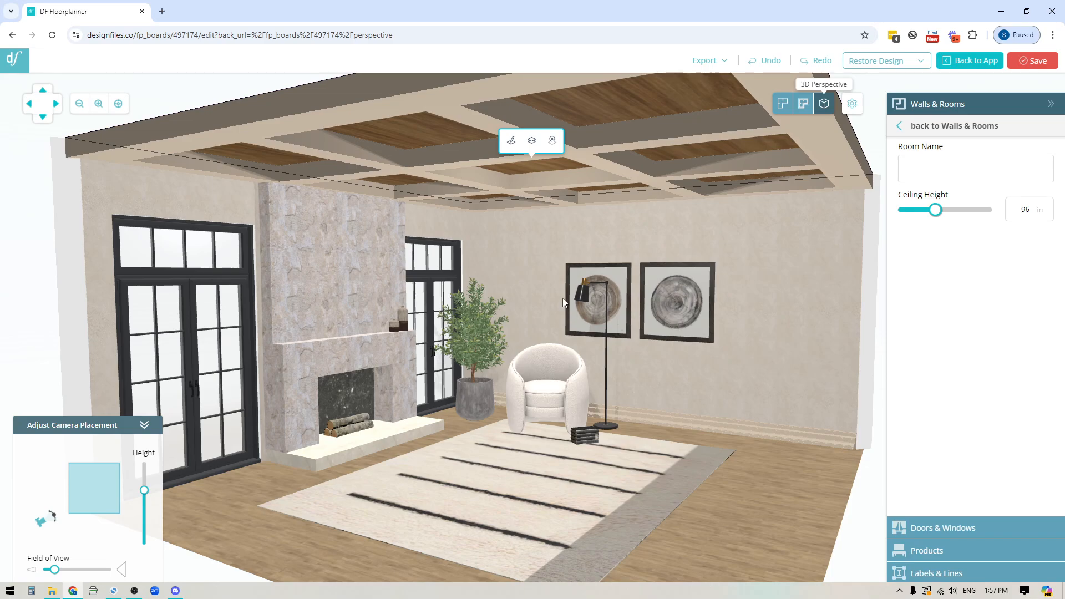
# Step: Reopen the ceiling for editing and set the beam surface's extrusion to 10 inches, with the 3D preview enlarged
pyautogui.click(511, 141)
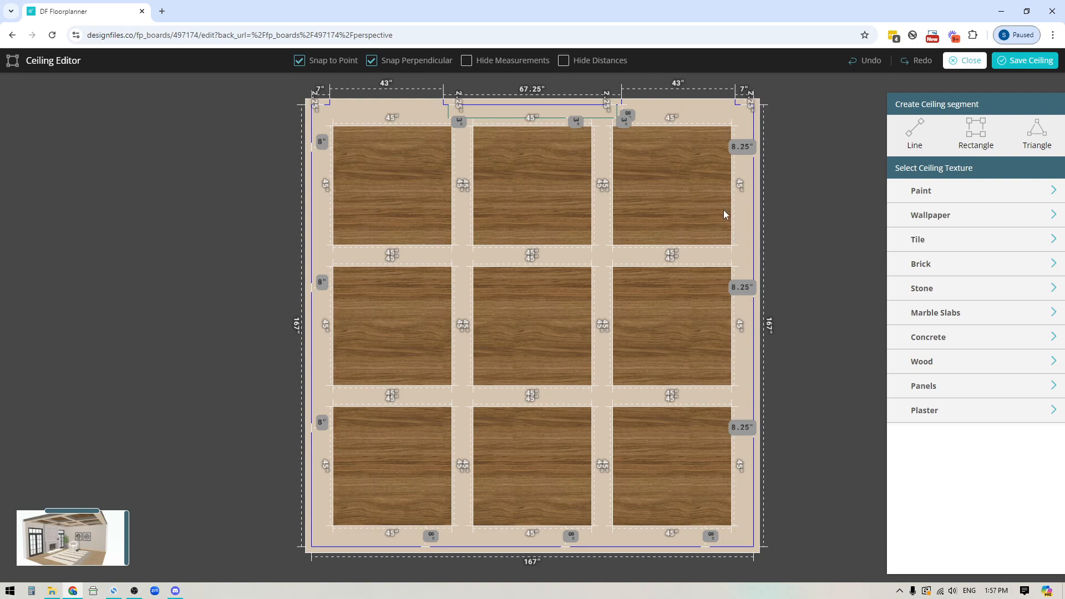
pyautogui.click(746, 229)
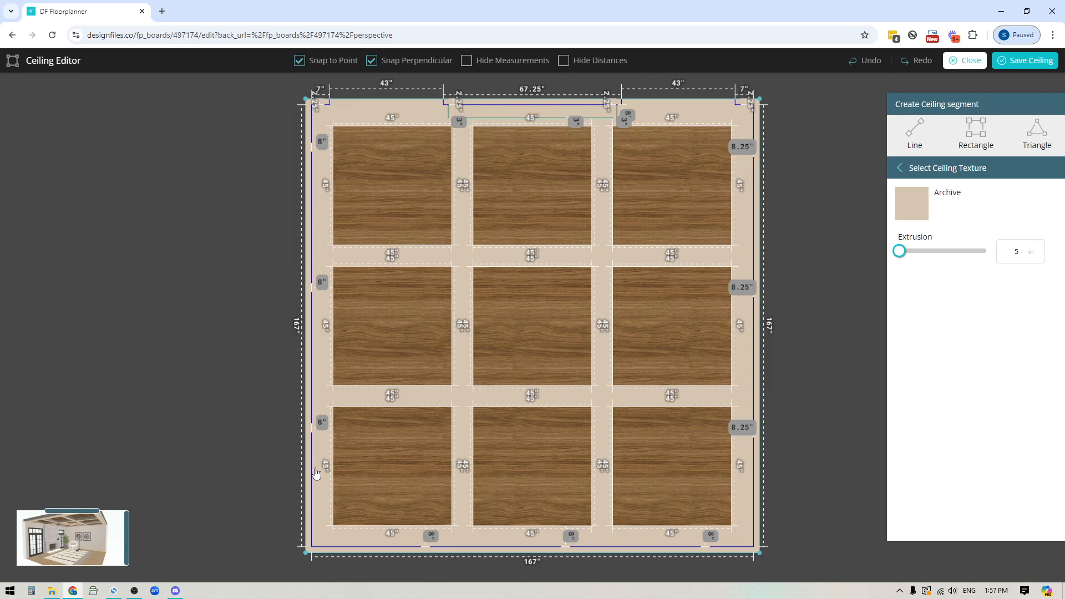
pyautogui.click(125, 537)
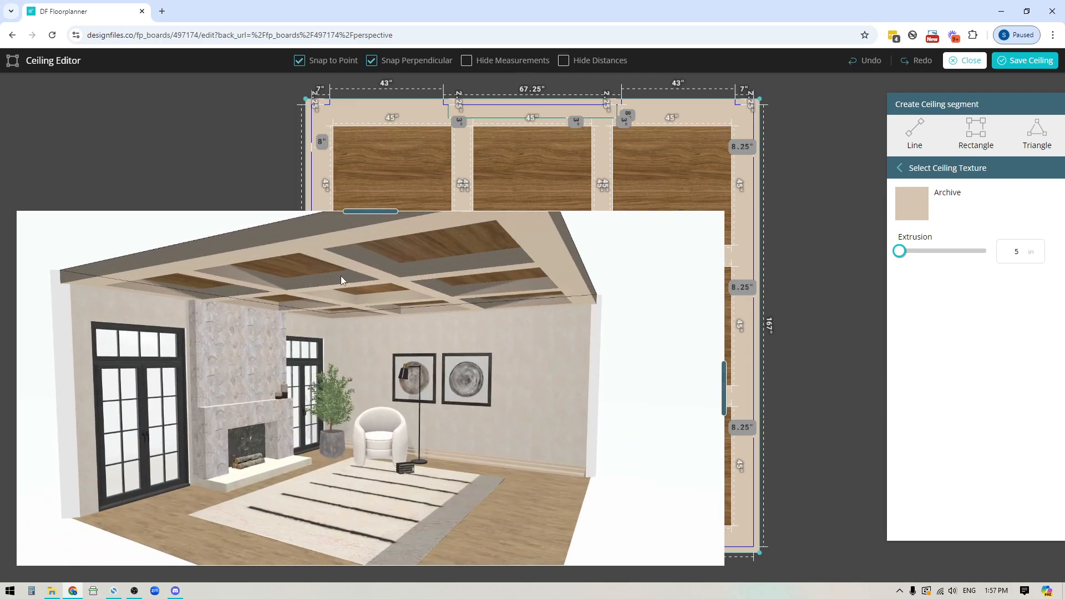
pyautogui.click(999, 252)
pyautogui.write('10')
# Step: Return the beam surface's extrusion to 5 inches and save the ceiling again
pyautogui.moveTo(1026, 249); pyautogui.dragTo(989, 259)
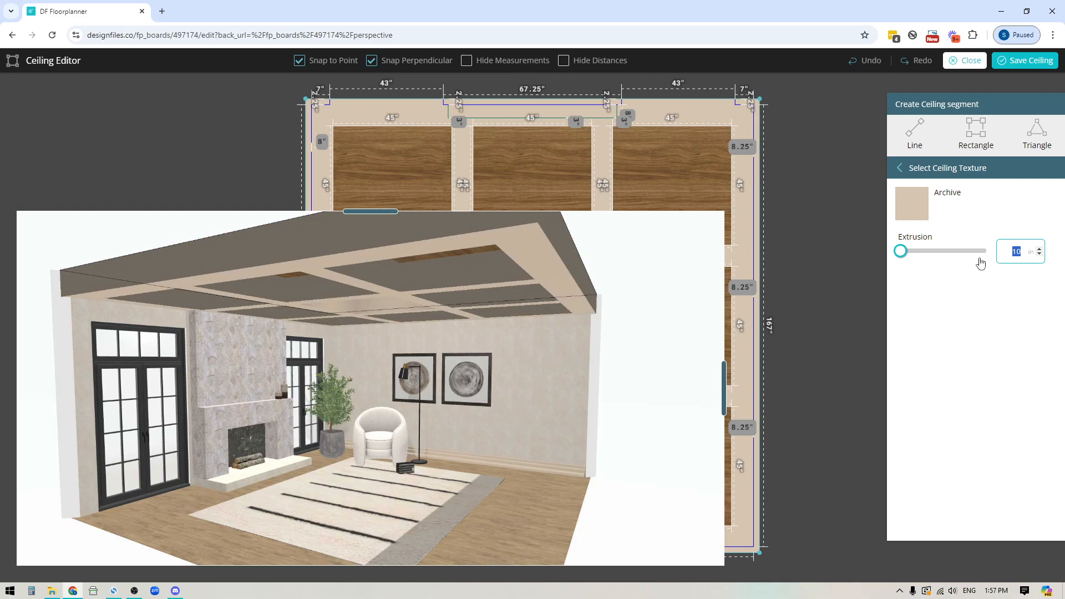
pyautogui.write('5')
pyautogui.click(1033, 62)
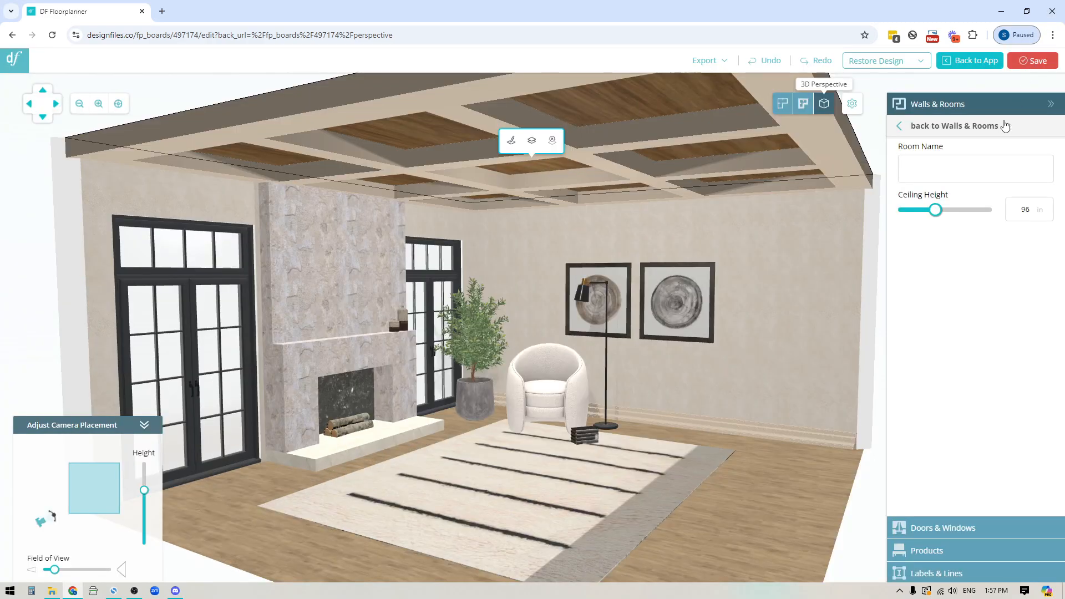